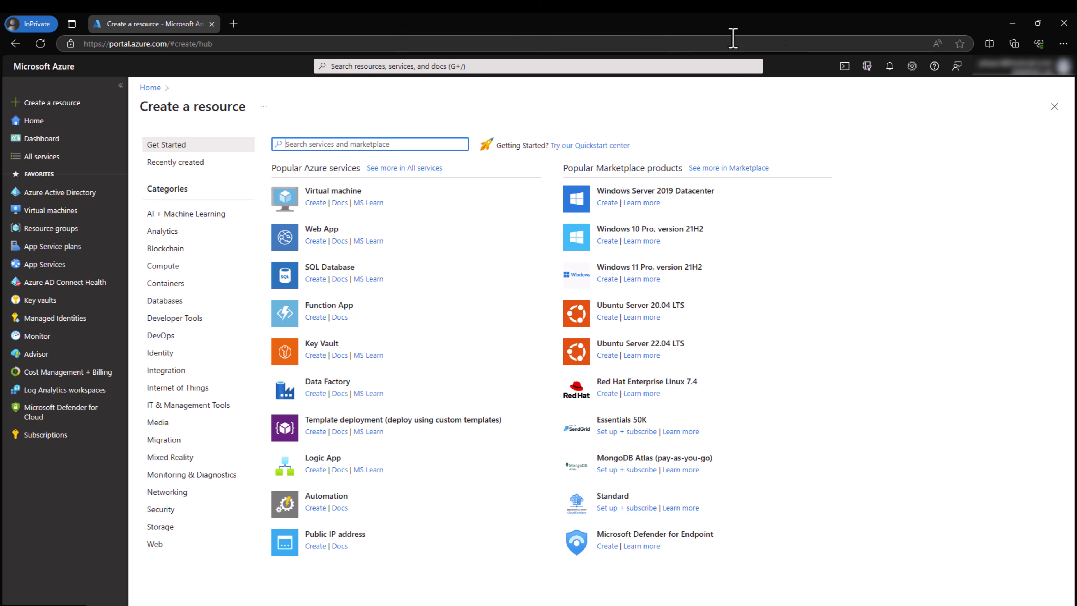
Step: Open Create a resource to begin making a new virtual machine
click(314, 203)
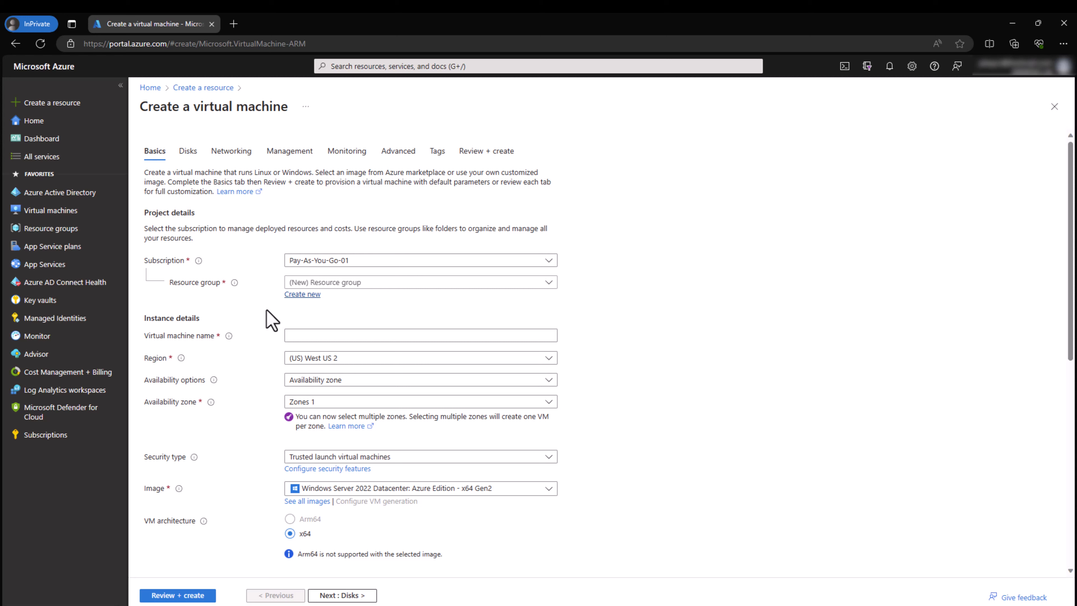
Step: Highlight a line of text on the virtual machine Basics form
drag(149, 151, 503, 156)
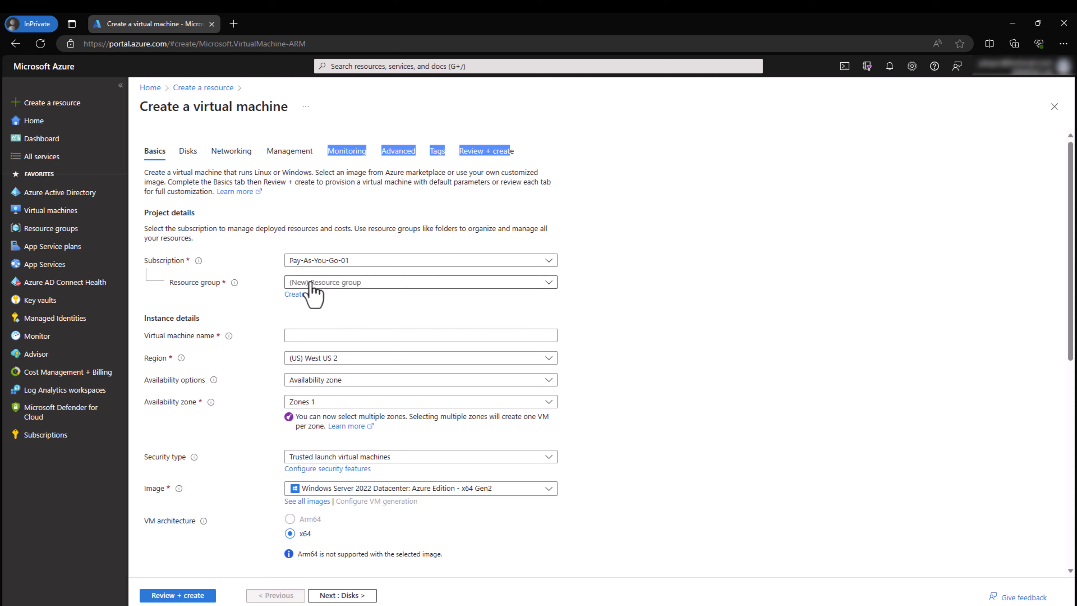
Step: Create a new resource group named SWP-RG for the VM
click(308, 294)
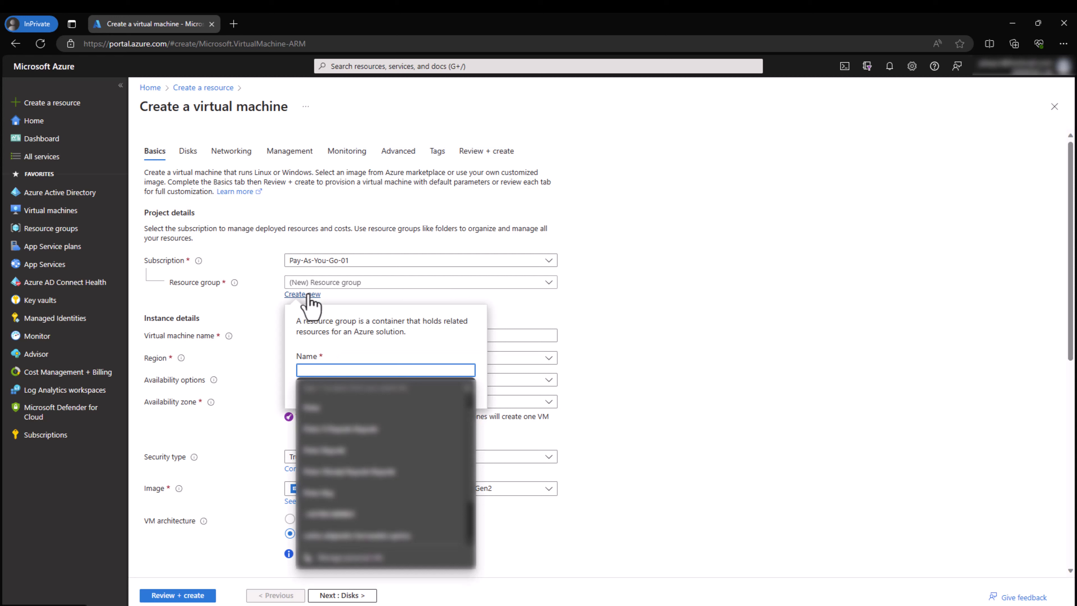
text(WebWoka LAB)
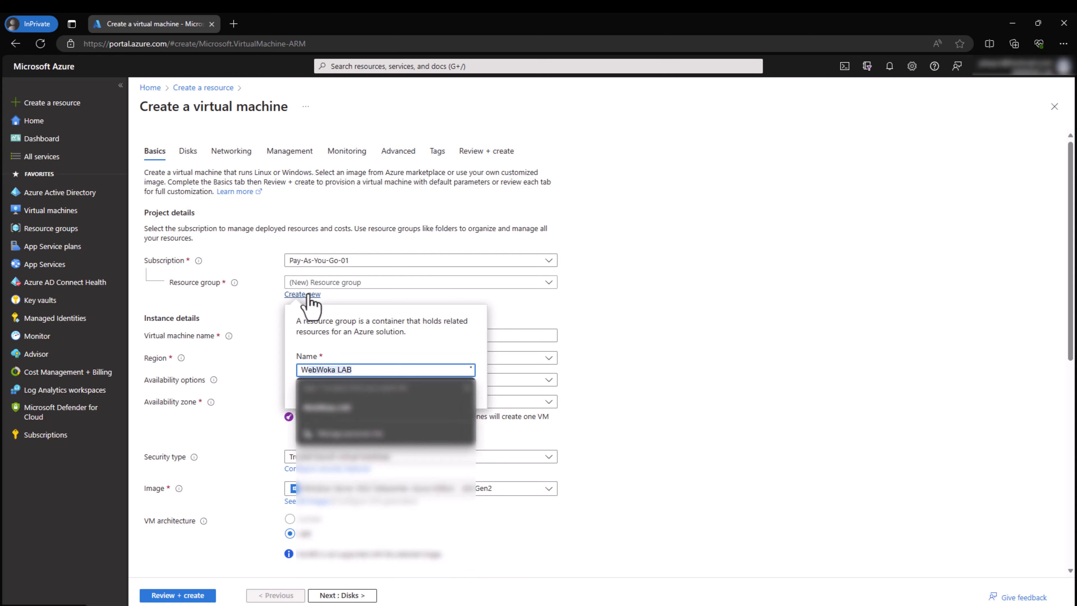
key(BackSpace)
key(BackSpace)
key(BackSpace)
key(BackSpace)
key(BackSpace)
key(BackSpace)
key(BackSpace)
key(BackSpace)
key(BackSpace)
key(BackSpace)
key(BackSpace)
text(S)
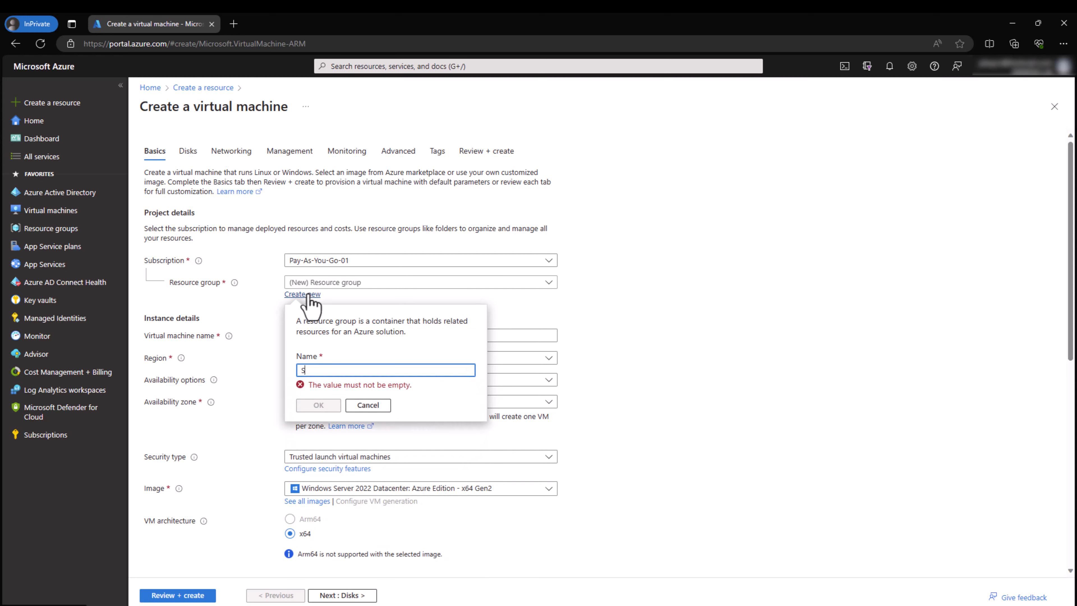
text(W)
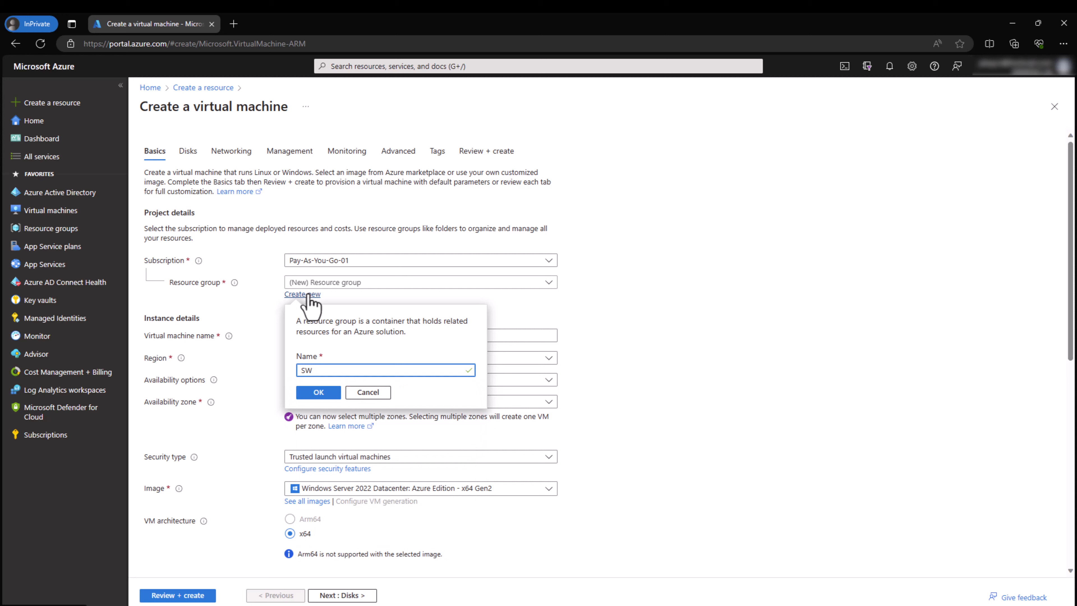
text(P-RG)
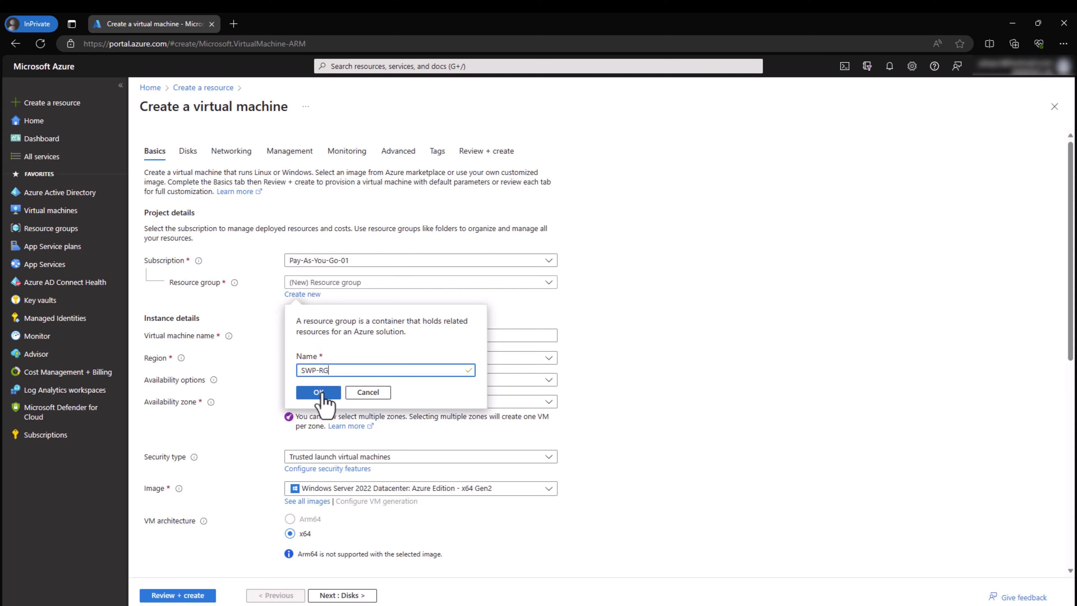
click(319, 392)
Step: Name the VM SWP in (US) West US 2 with availability zone redundancy
click(311, 335)
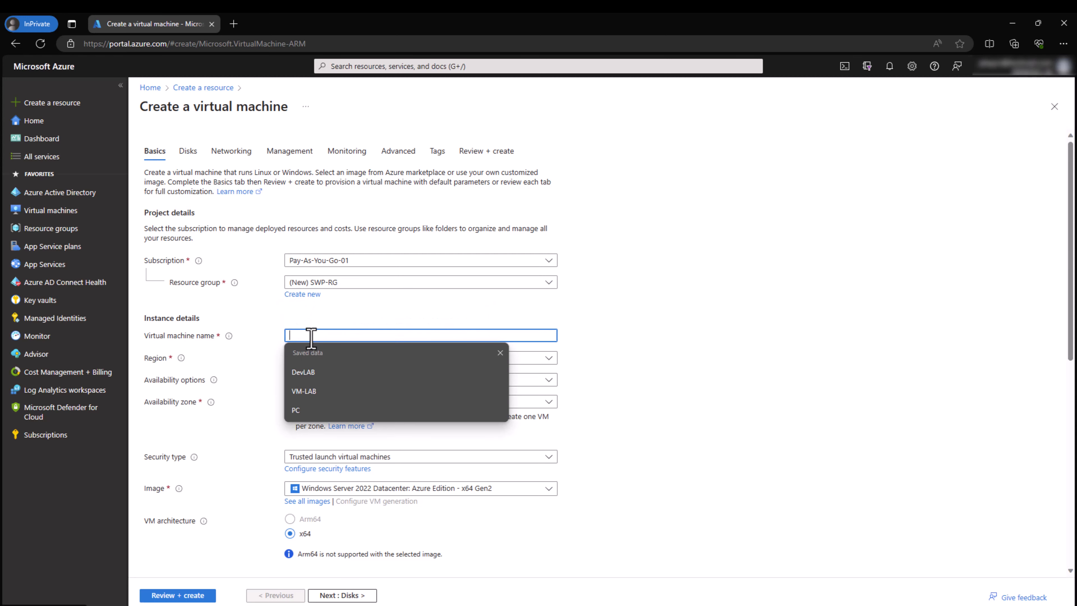
text(SWP)
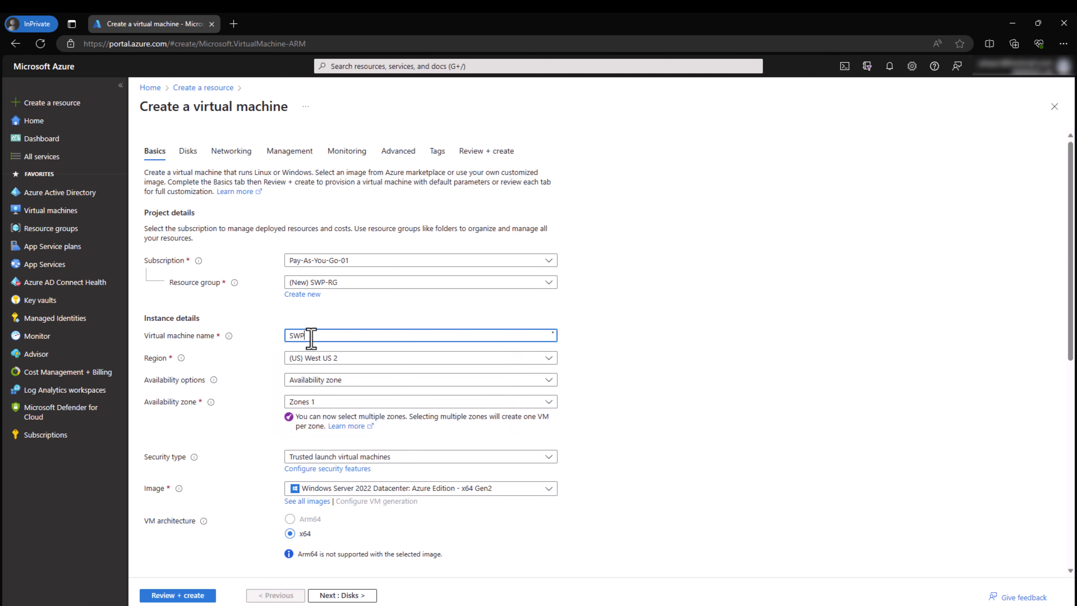
click(308, 358)
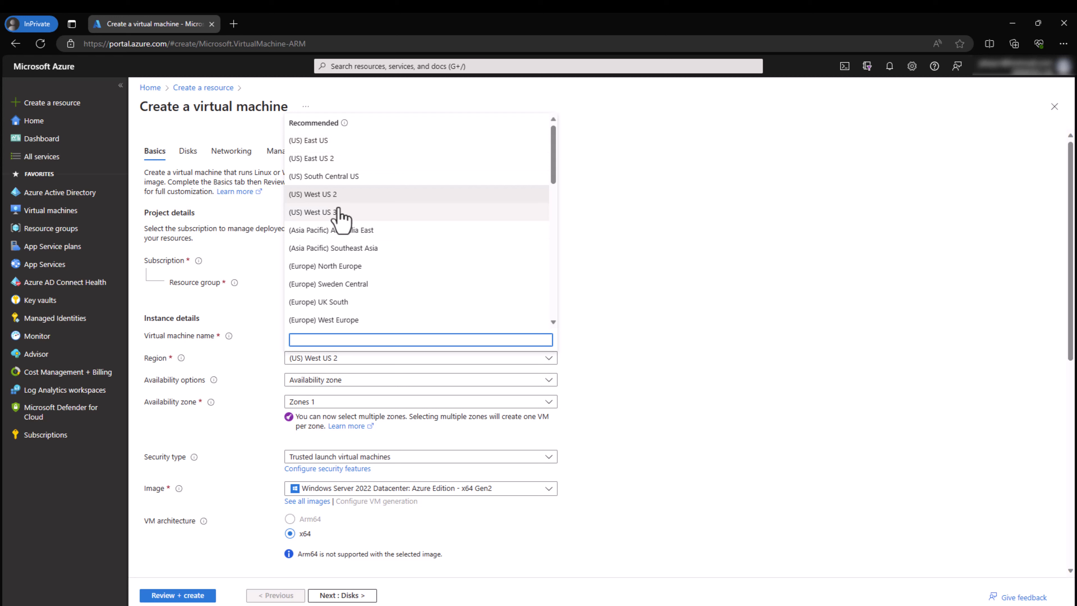
click(328, 195)
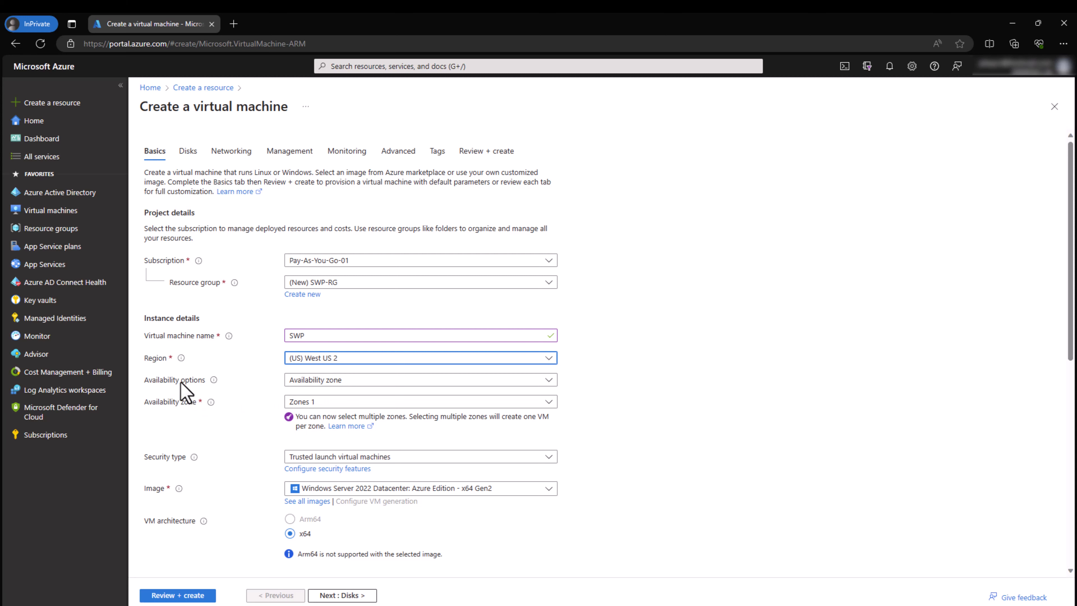
click(293, 380)
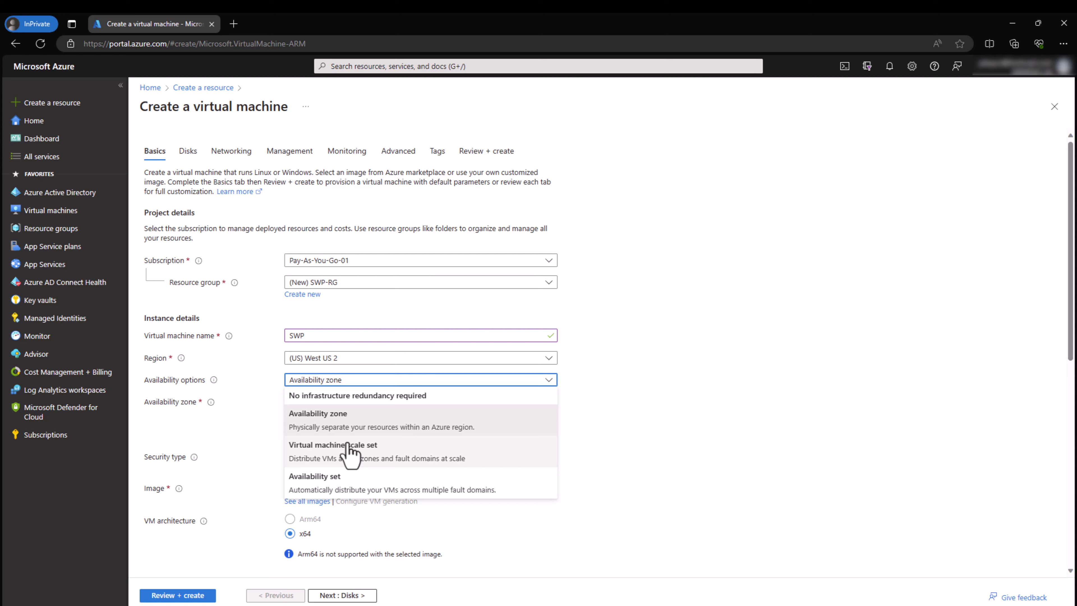
click(322, 422)
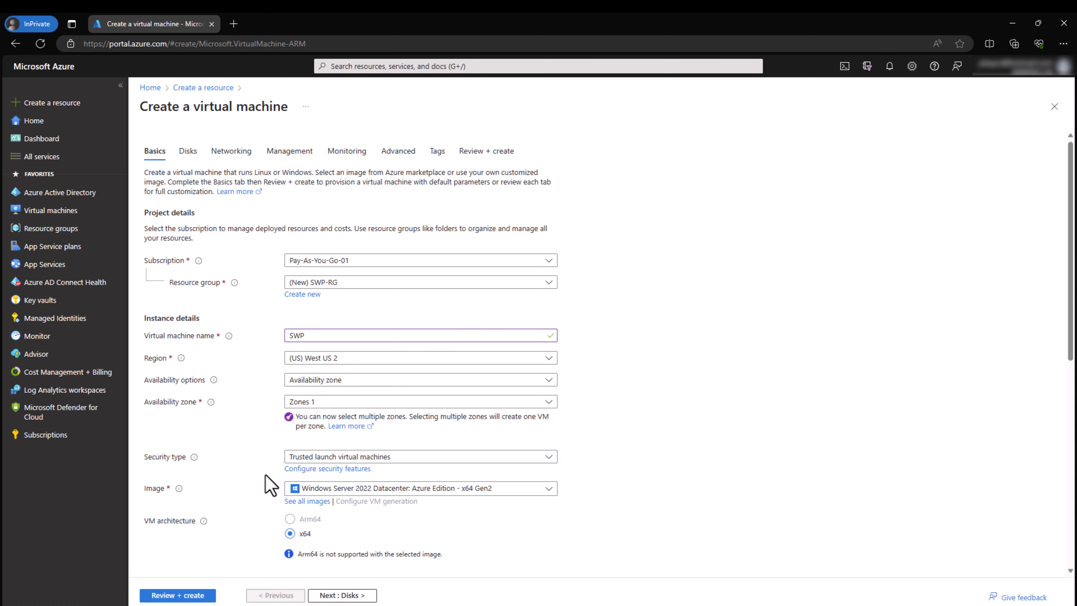
scroll(267, 483, down, 1)
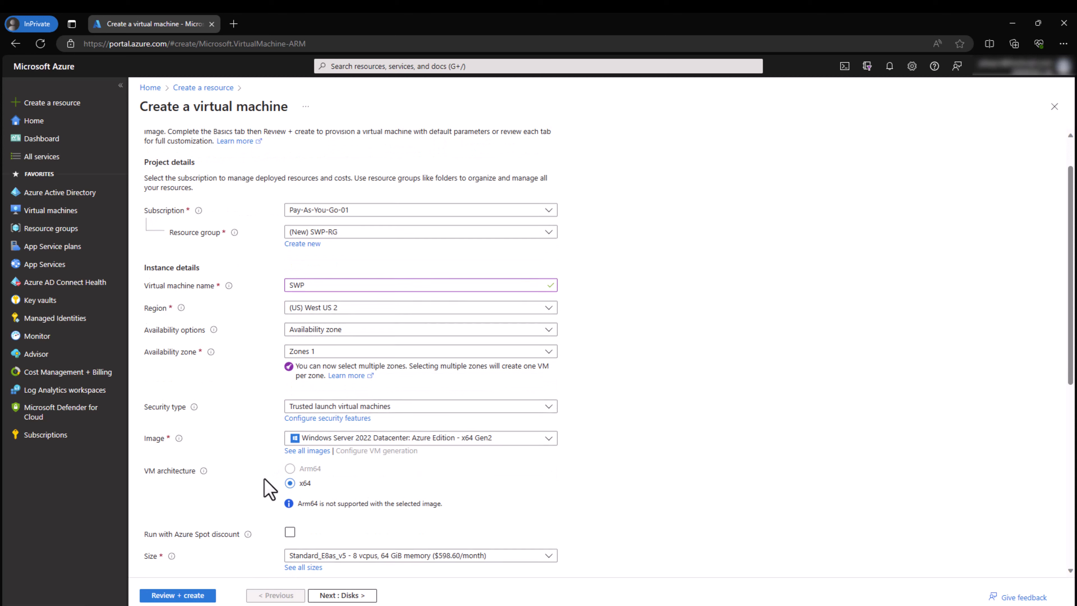
Step: Choose the Windows Server 2022 Datacenter: Azure Edition image and Standard_E8as_v5 size
click(331, 441)
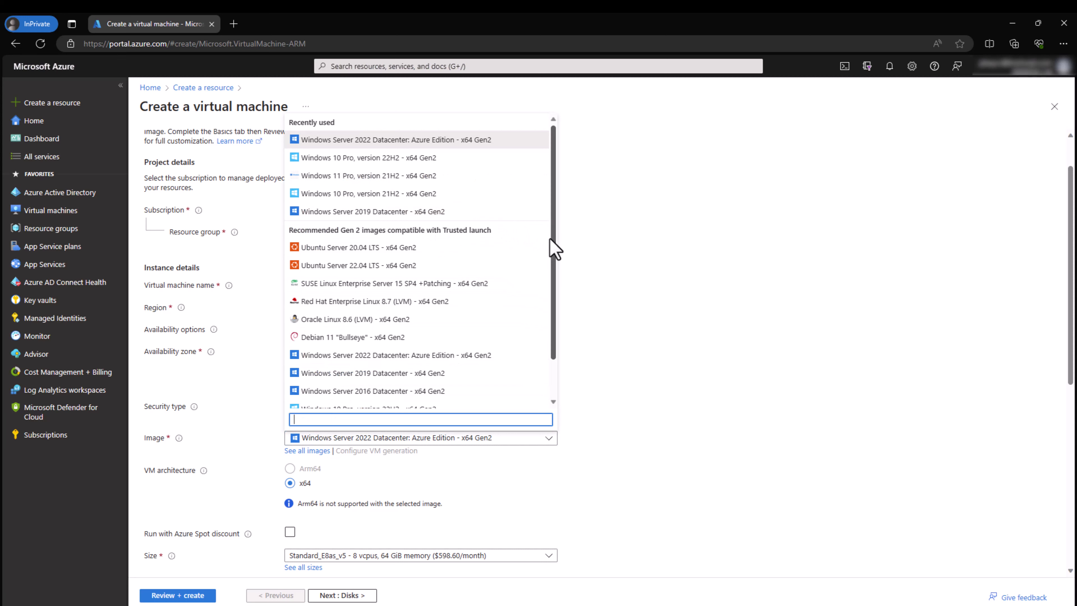
click(441, 140)
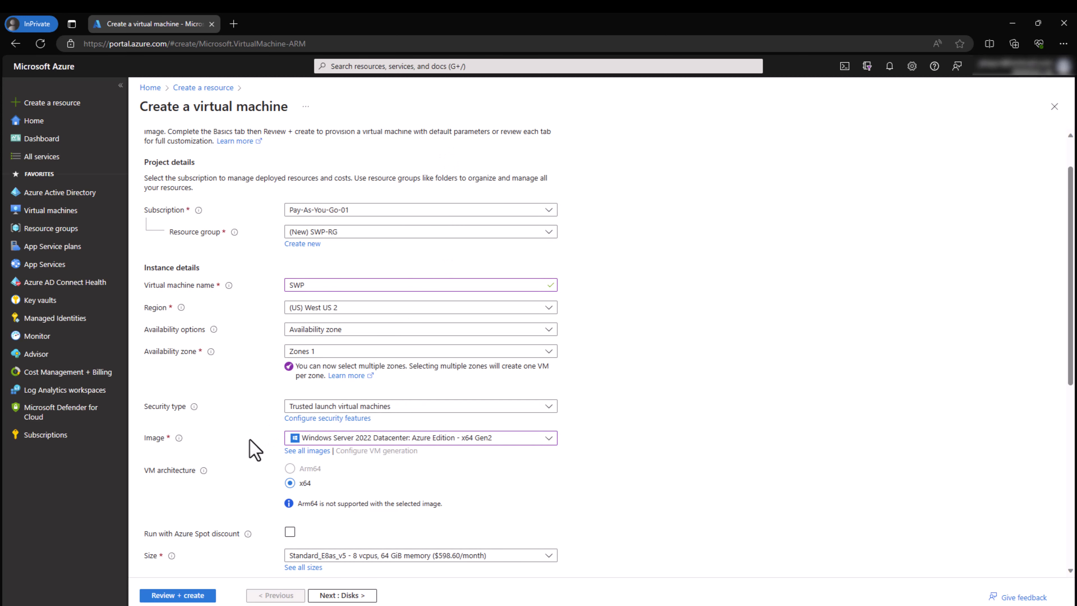
scroll(256, 475, down, 2)
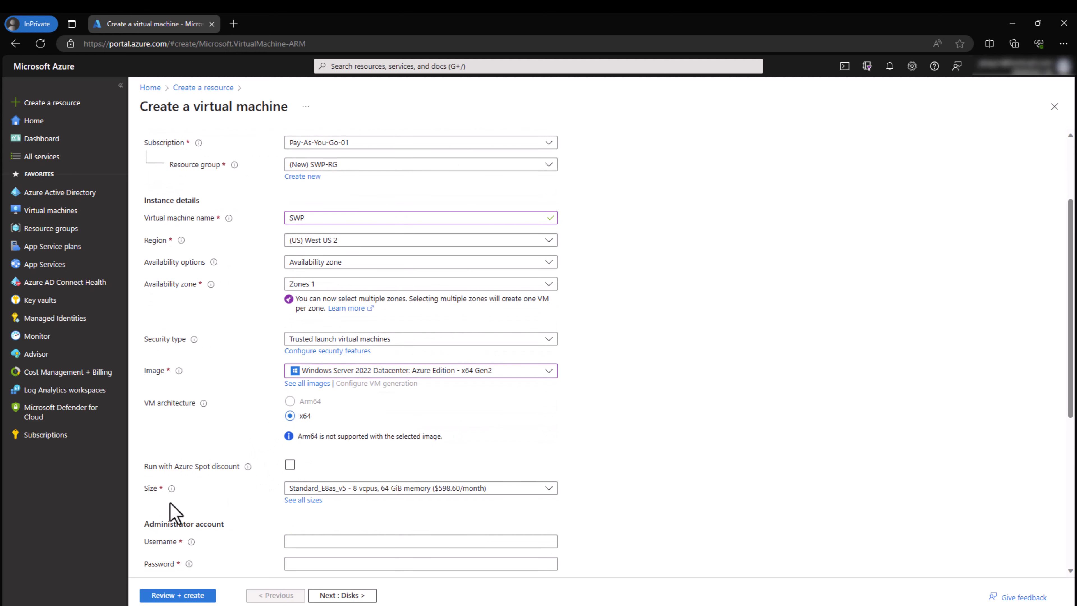
click(336, 489)
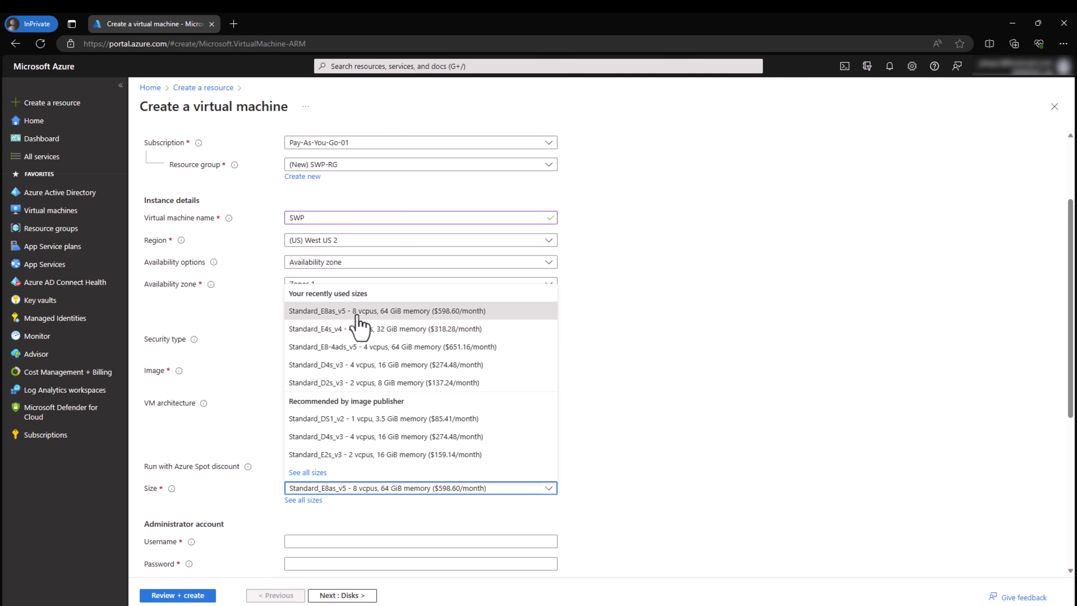
click(381, 316)
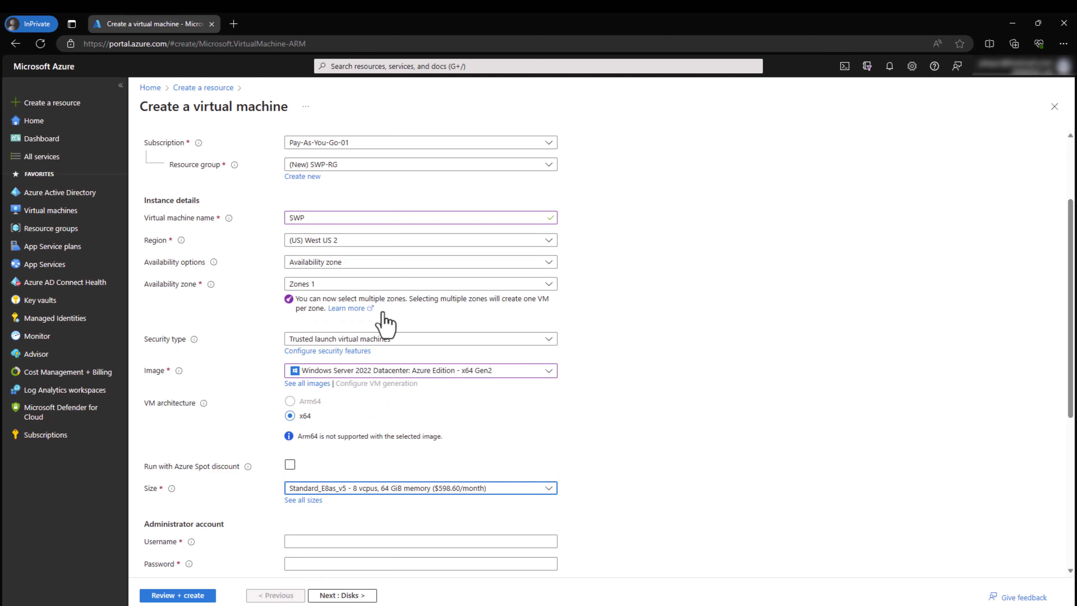
click(248, 442)
scroll(263, 456, down, 3)
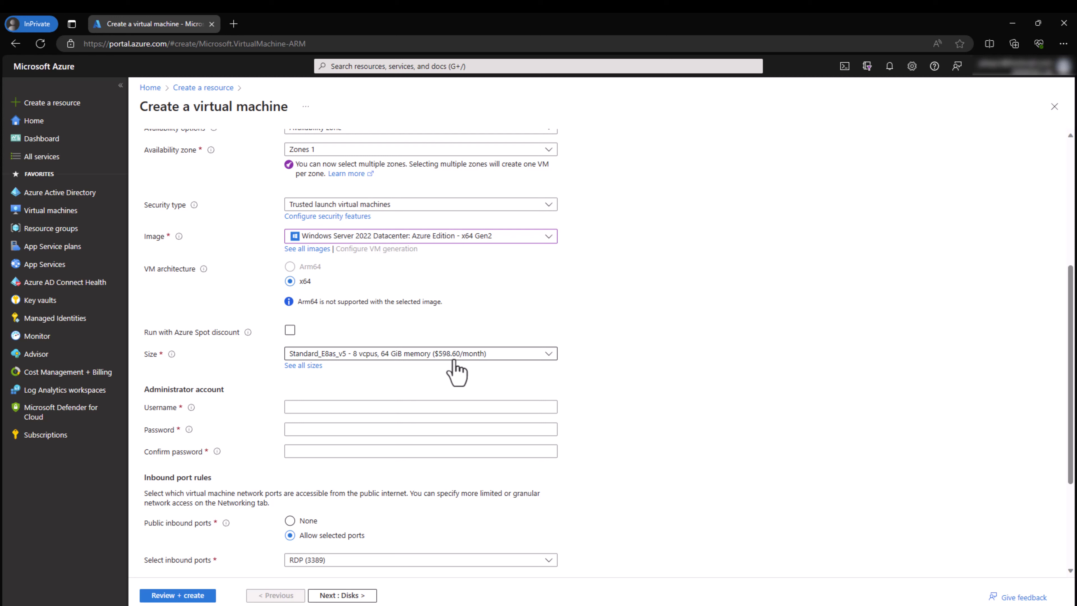
Step: Enter the administrator username and password, and confirm the password
click(338, 405)
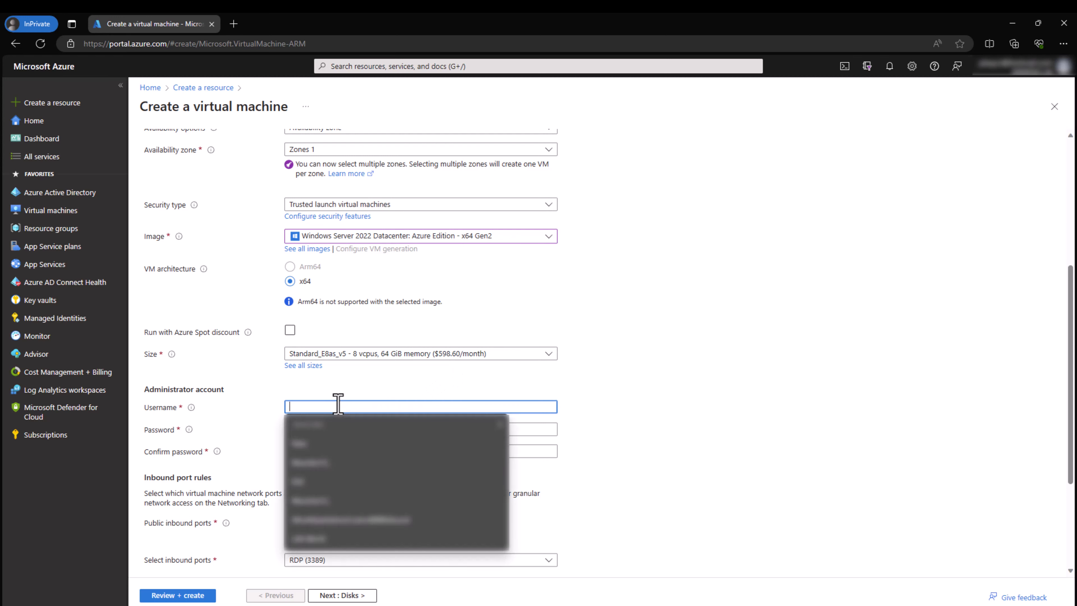
text(Peter)
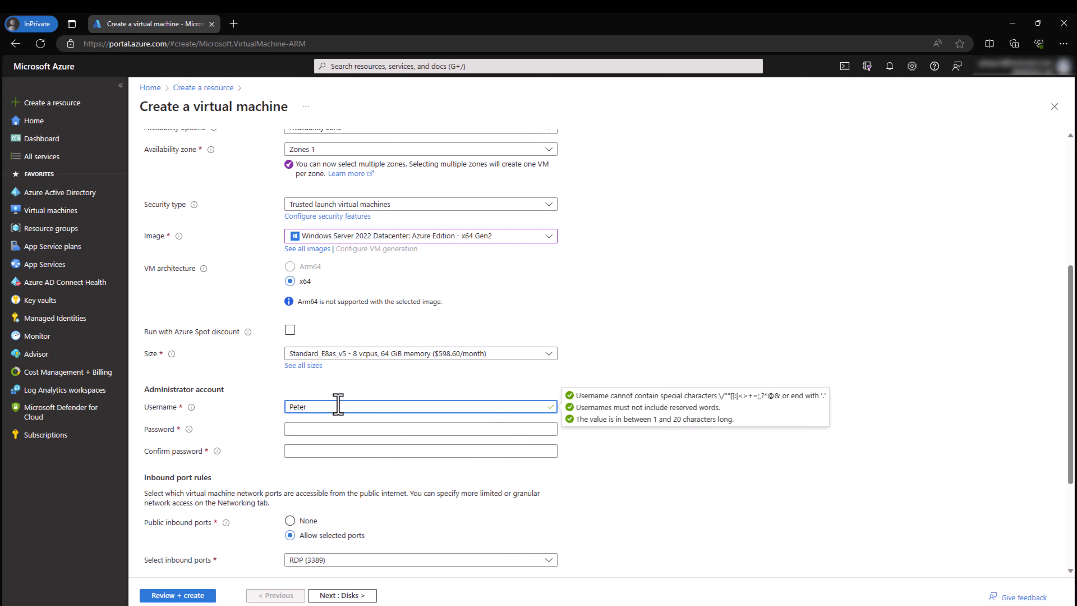
key(Tab)
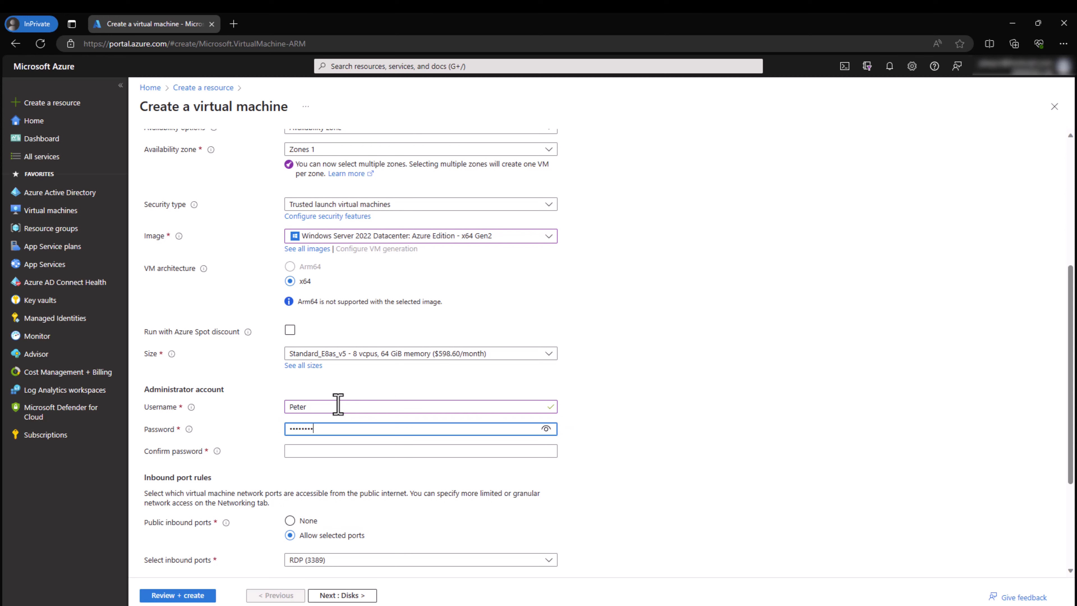
text(!)
key(Tab)
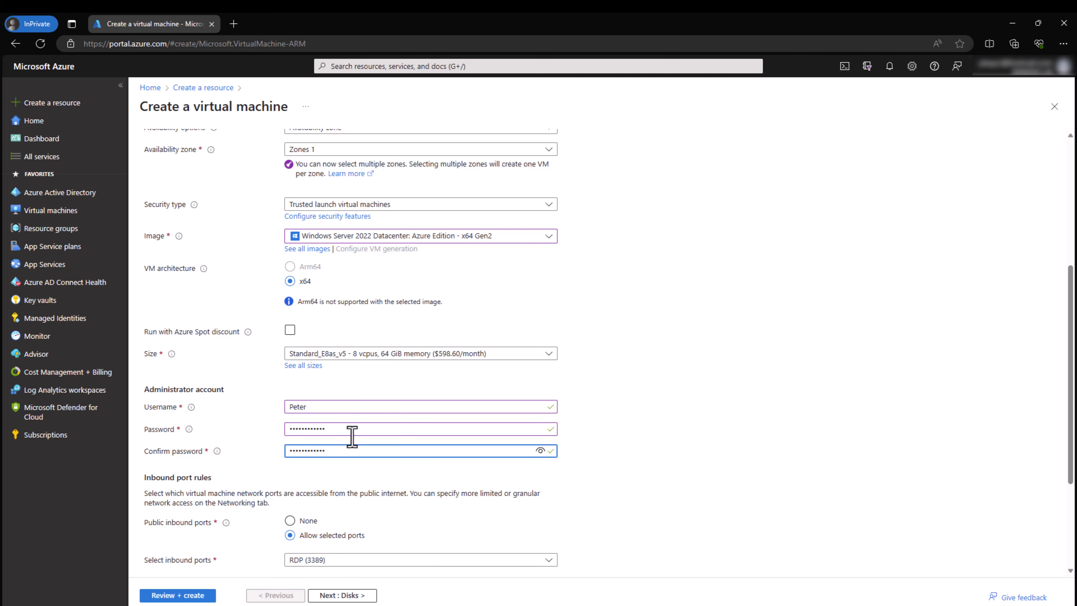
click(385, 530)
scroll(336, 543, down, 1)
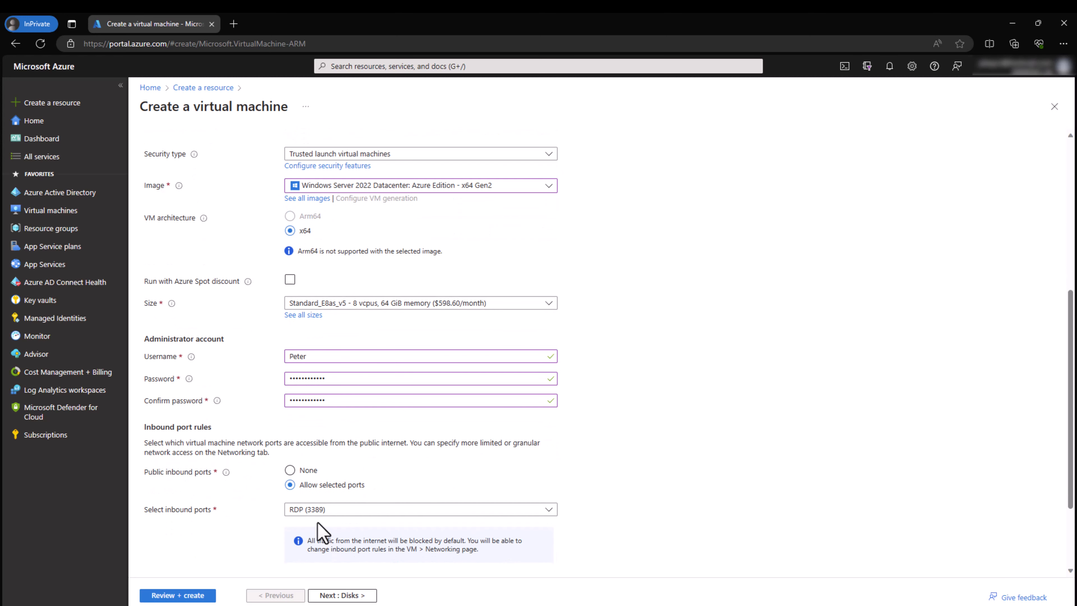
Step: Keep RDP (3389) inbound and apply Azure Hybrid Benefit with an existing Windows Server license
click(309, 511)
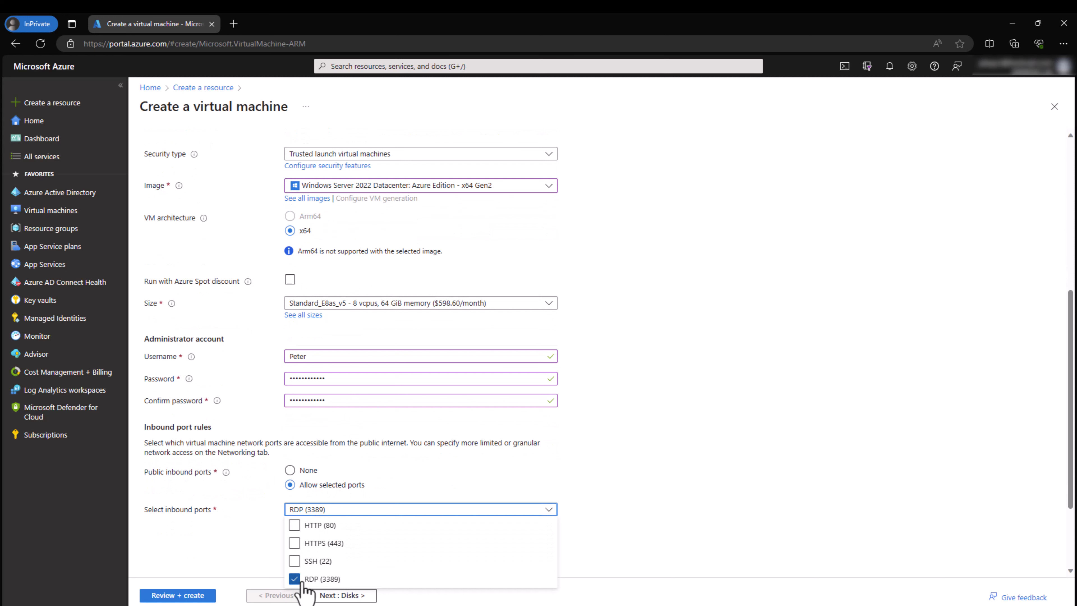
click(250, 537)
scroll(250, 530, down, 2)
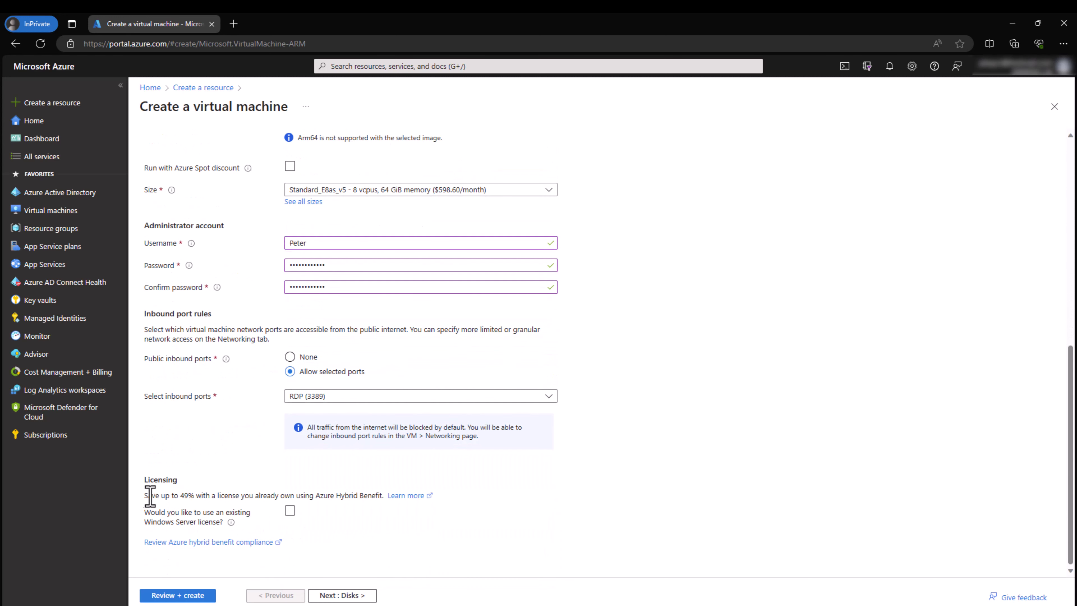
drag(149, 500, 259, 500)
click(195, 501)
click(290, 511)
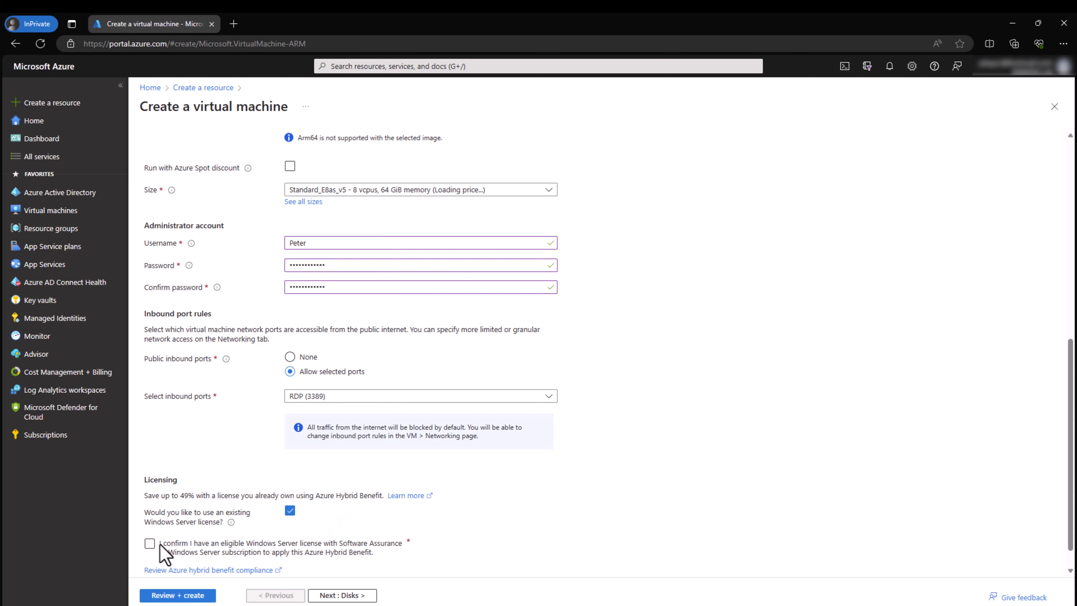
click(149, 543)
click(348, 595)
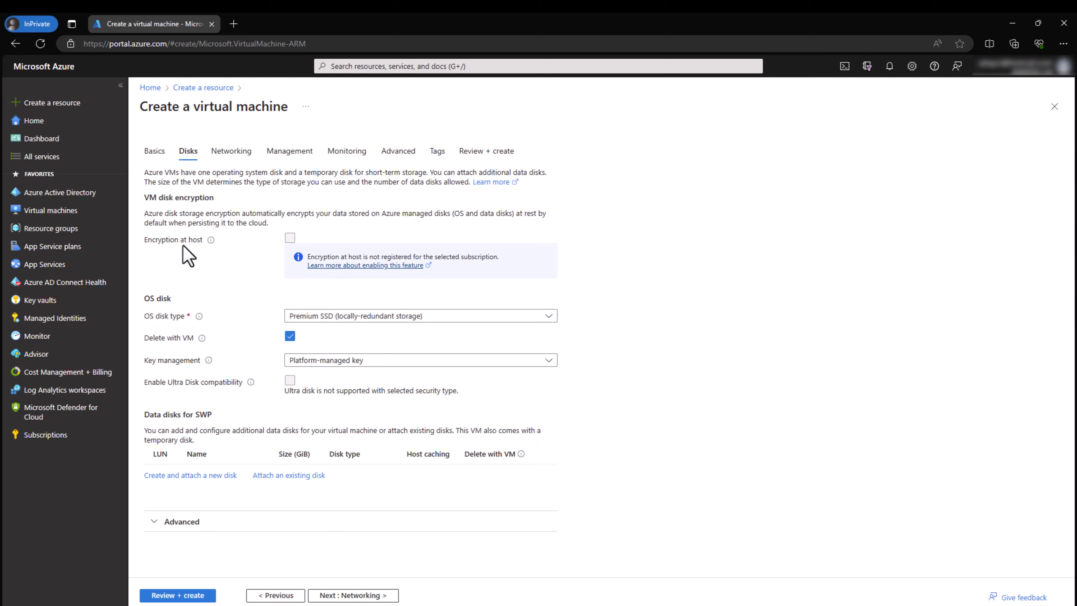
Step: Start creating a new data disk, SWP_DataDisk_0, from the Disks page
mouse_move(211, 241)
mouse_move(148, 213)
mouse_down()
mouse_move(264, 212)
mouse_move(307, 225)
mouse_move(146, 224)
mouse_move(145, 212)
mouse_up()
click(275, 230)
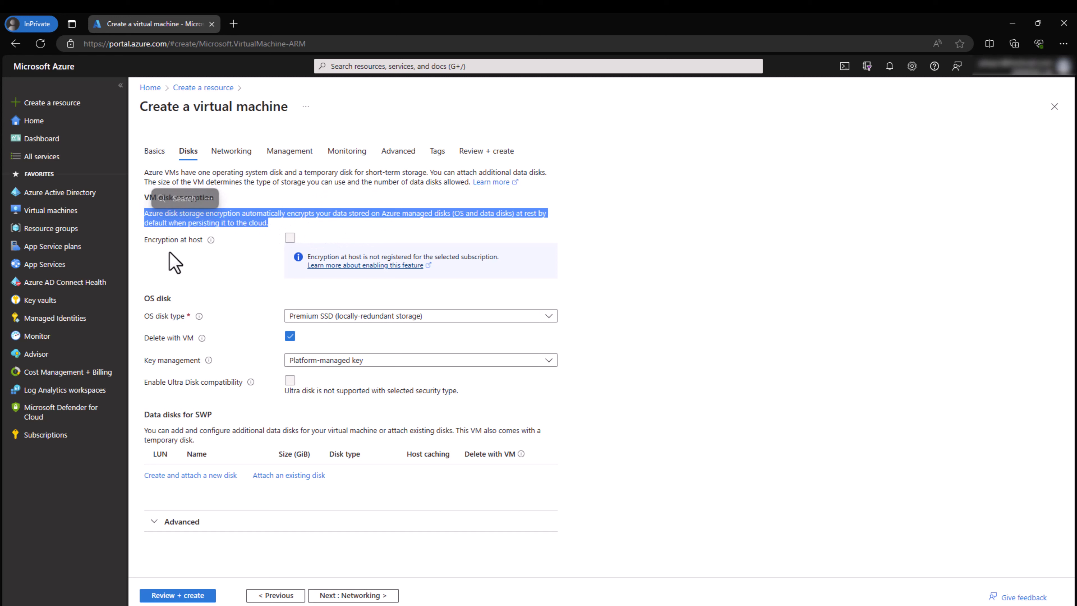
click(220, 290)
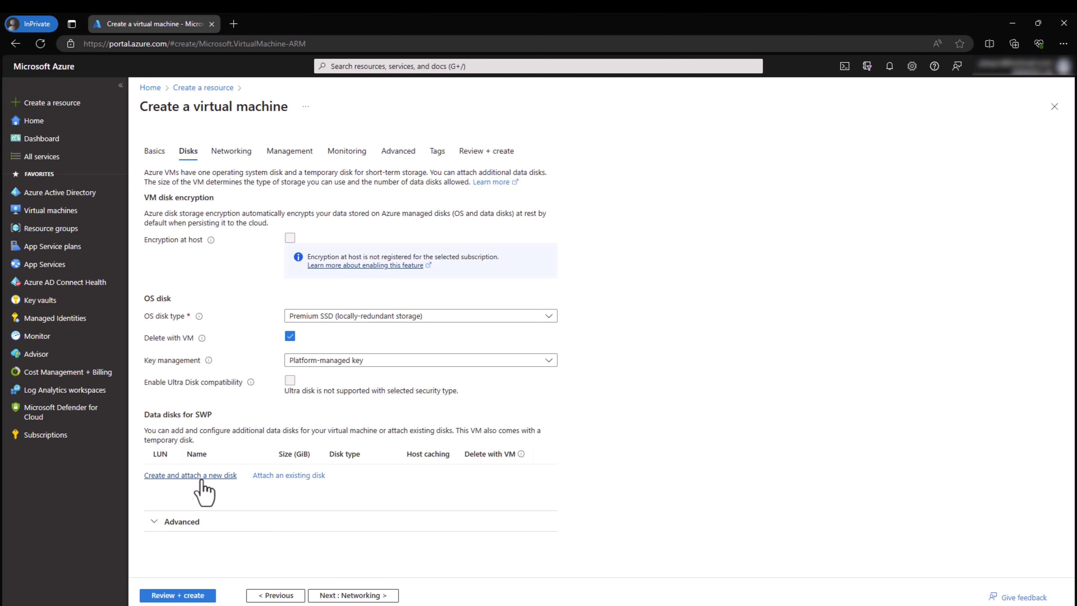
click(181, 476)
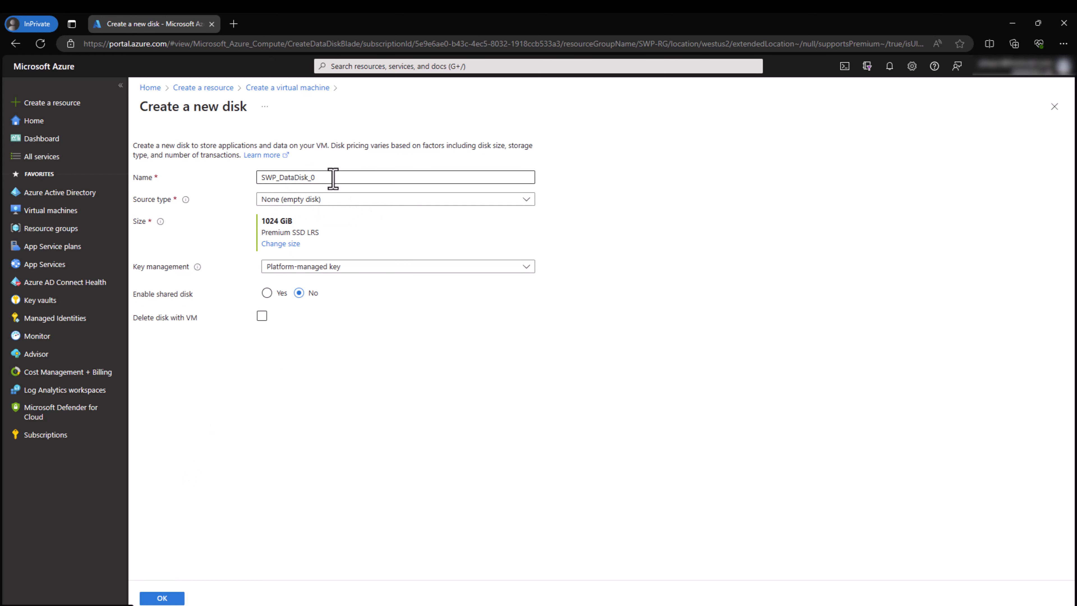
Step: Resize SWP_DataDisk_0 to 2048 GiB Premium SSD and attach it to the VM
click(278, 244)
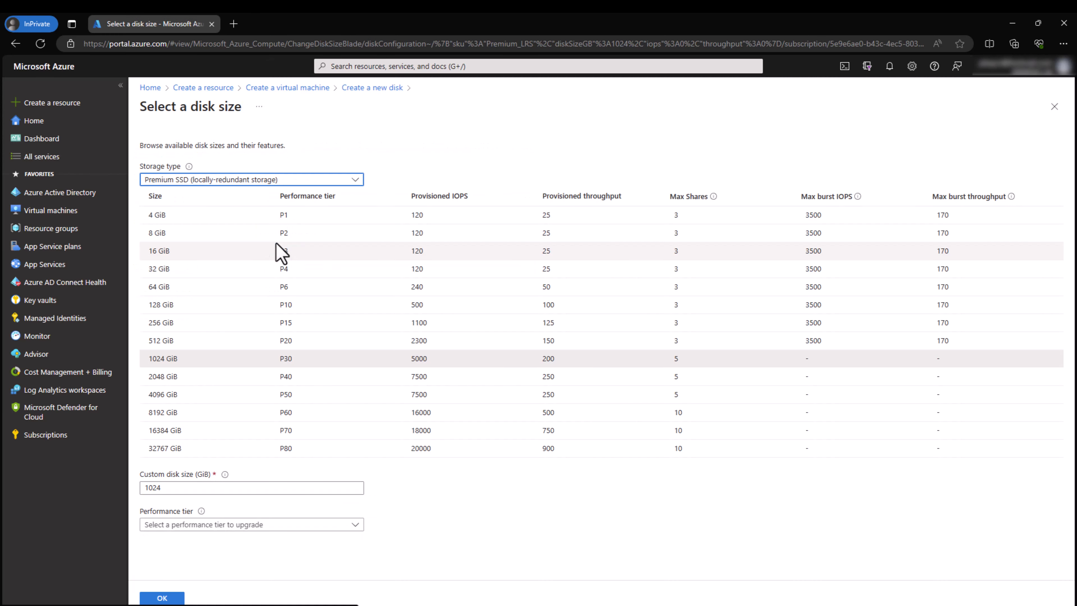
click(175, 381)
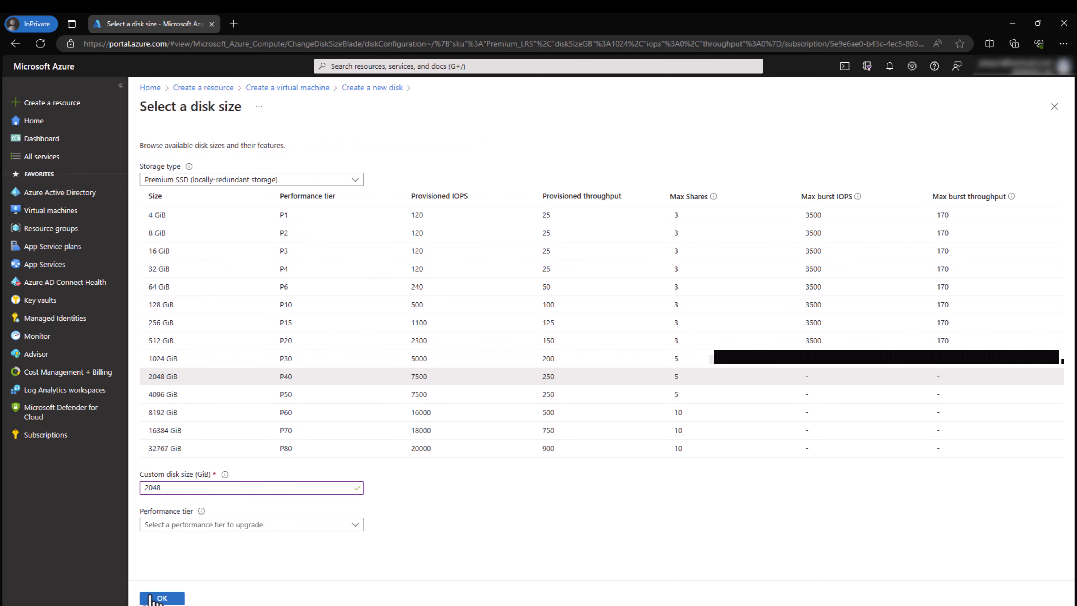
click(164, 599)
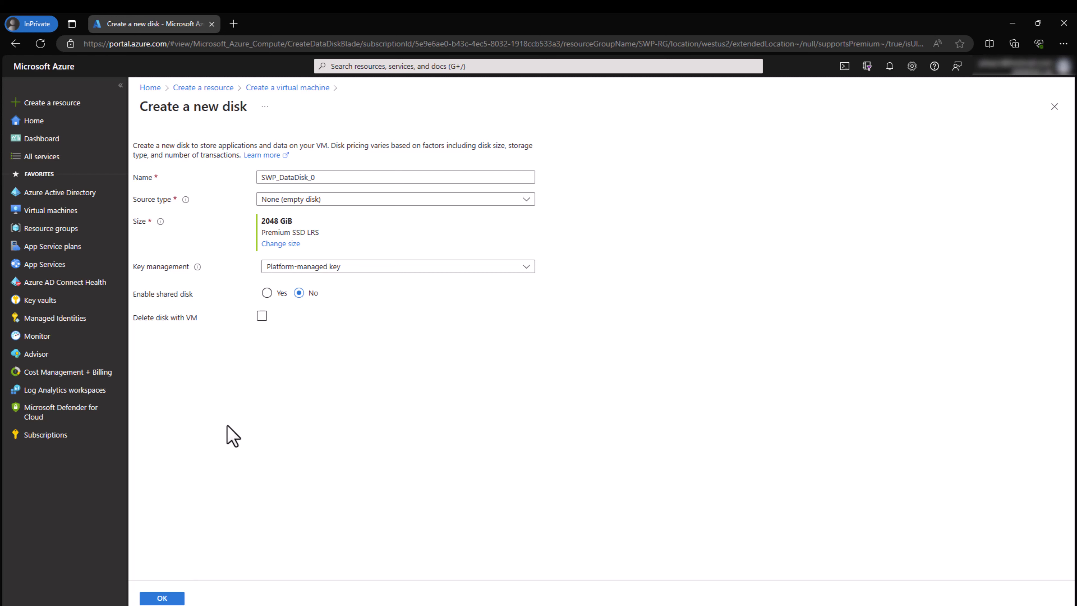
click(172, 597)
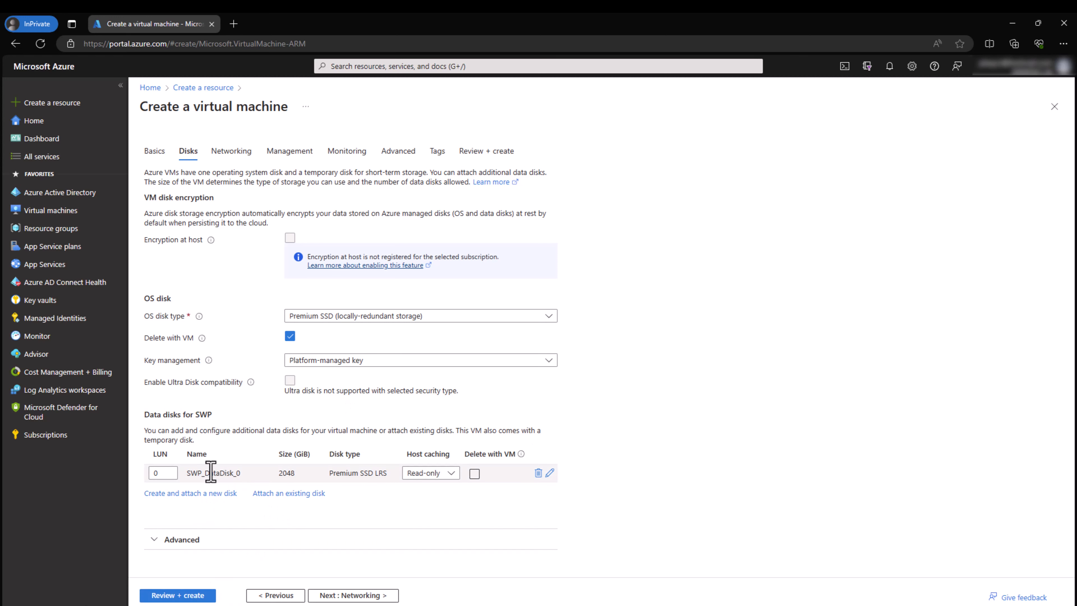
click(358, 596)
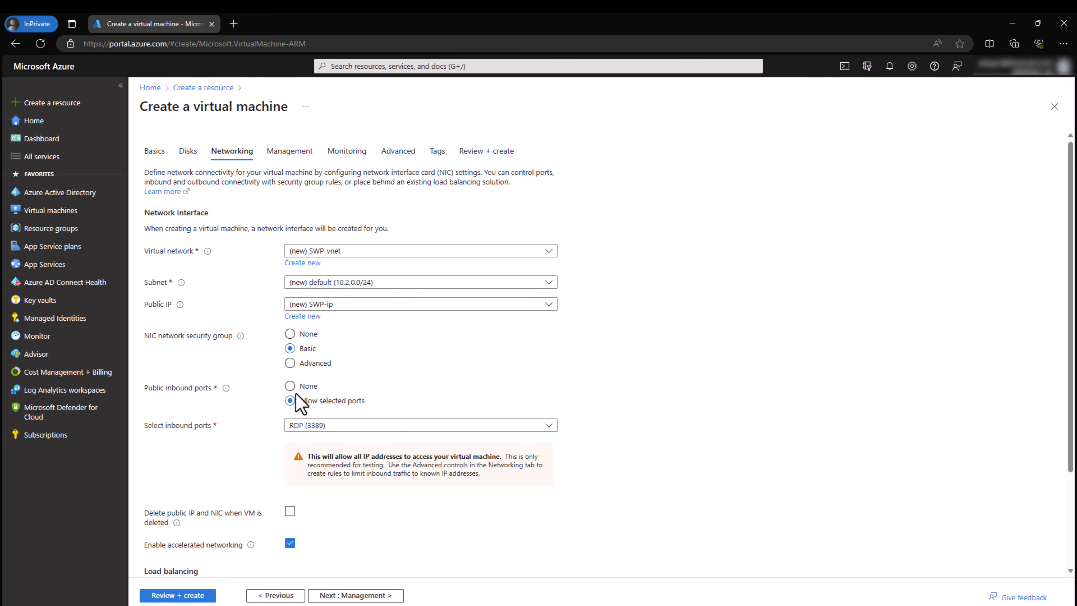
Step: Briefly try the Advanced NIC security group, then keep Basic with RDP (3389) inbound
click(291, 364)
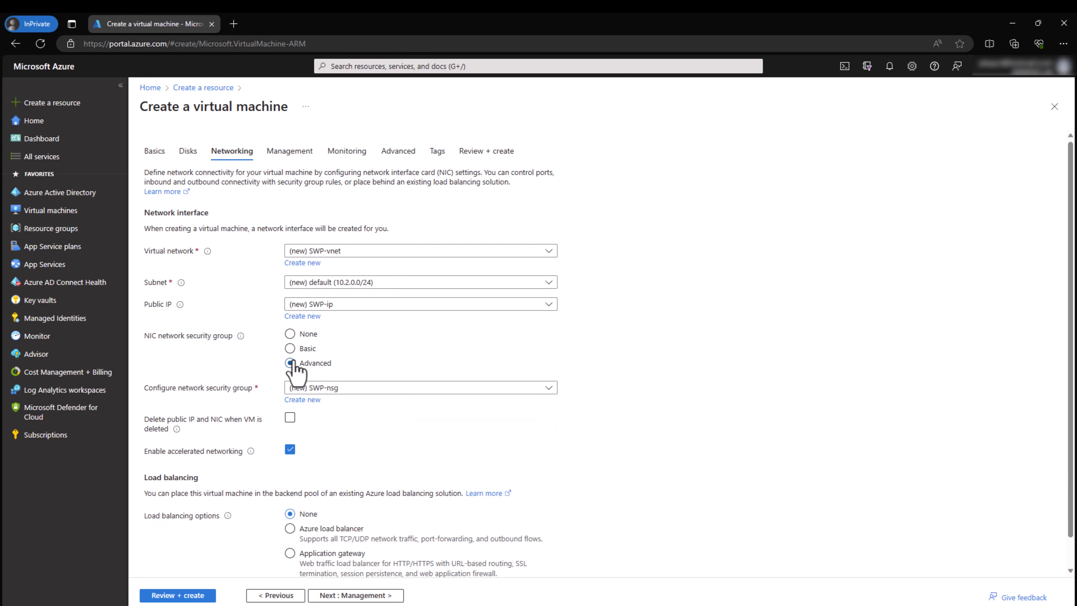
click(314, 387)
click(354, 370)
click(290, 348)
scroll(259, 505, down, 3)
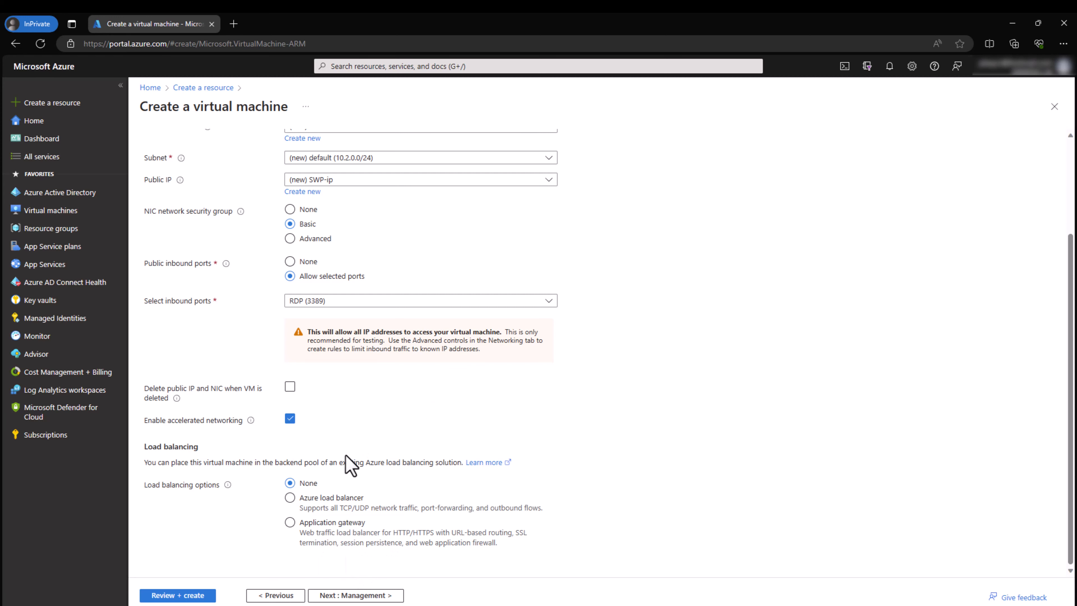
click(353, 595)
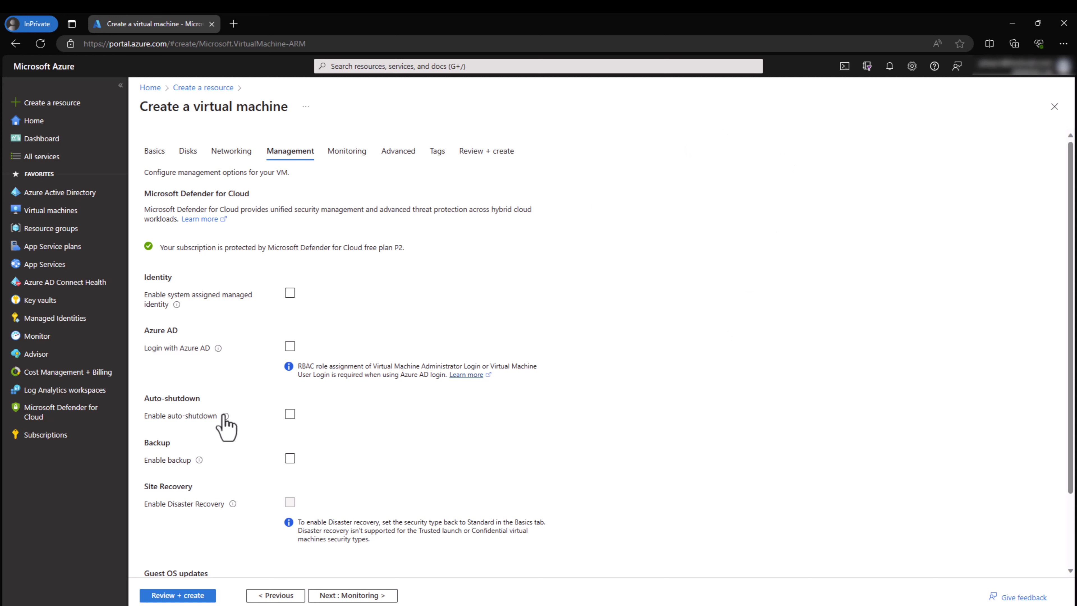
Step: Turn daily auto-shutdown on to view its options, then leave it off
mouse_move(225, 417)
click(290, 415)
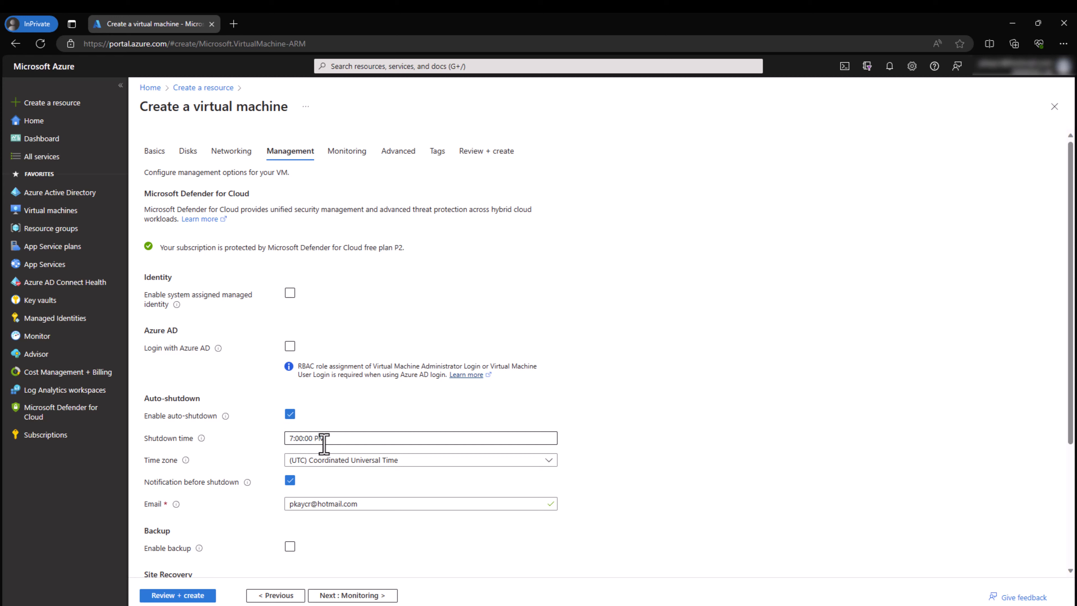
mouse_move(225, 417)
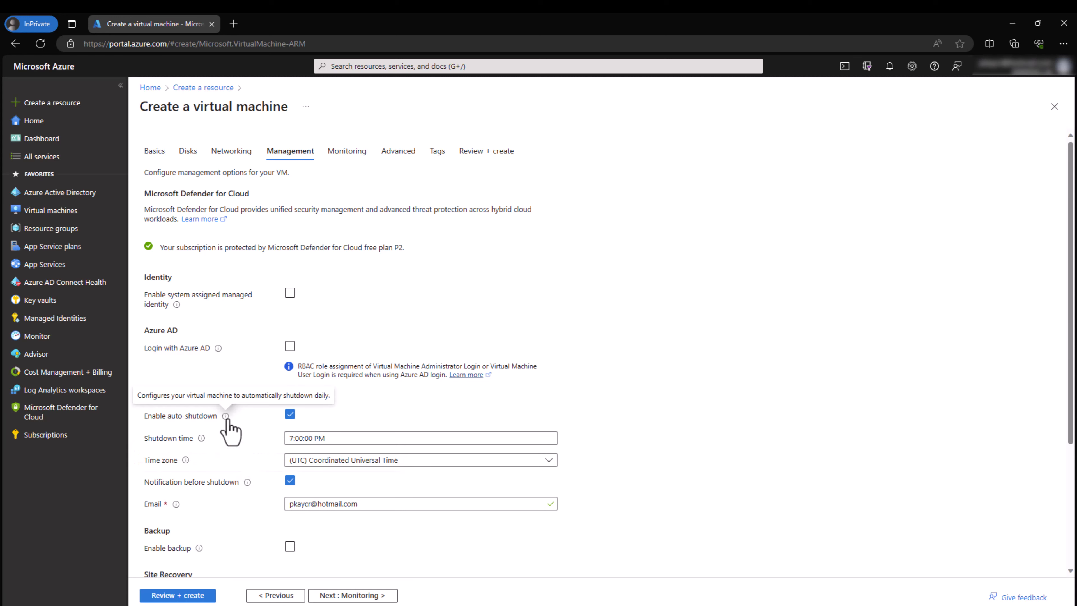
click(290, 420)
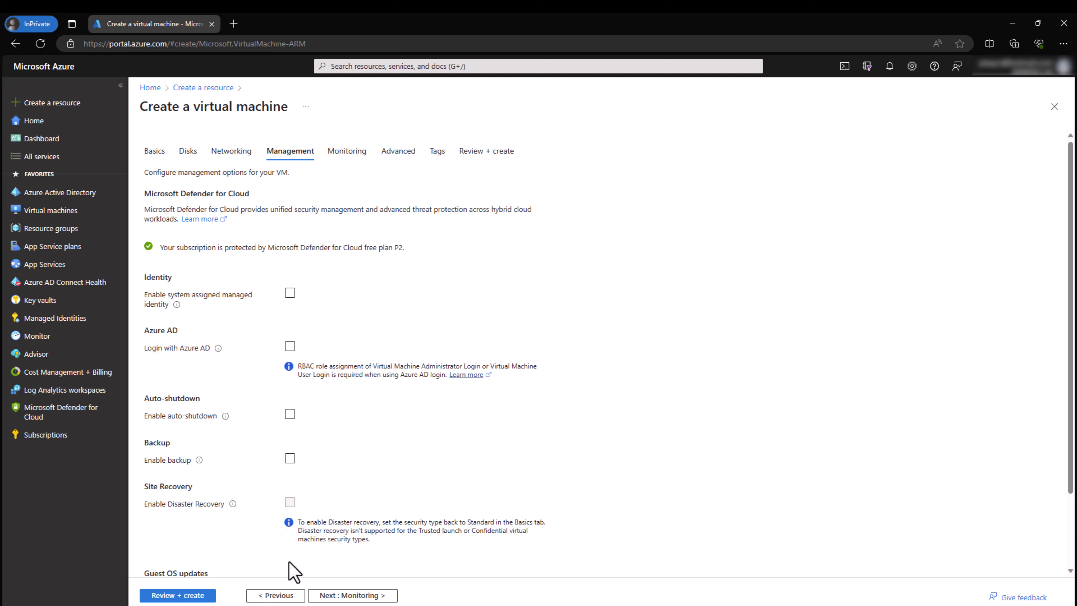
click(349, 595)
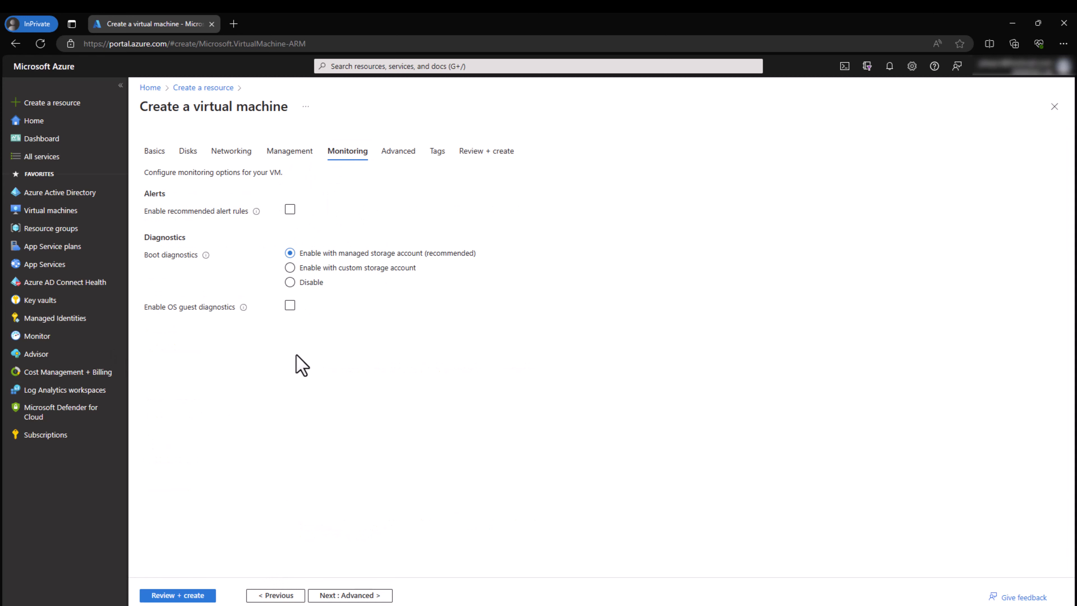
Step: Advance past the Monitoring, Advanced and Tags pages to Review + create
click(352, 595)
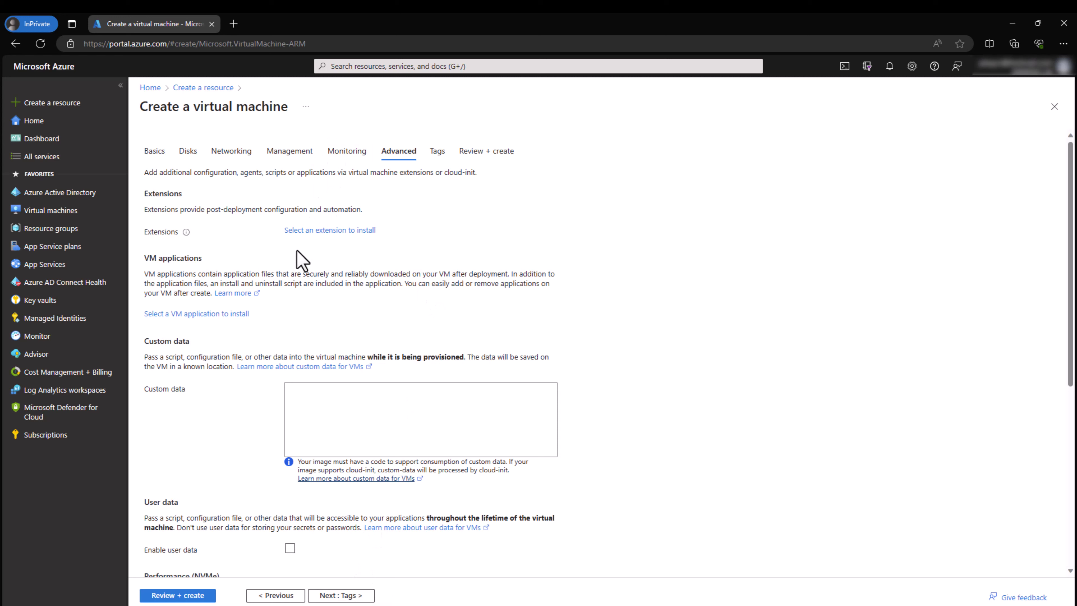
scroll(255, 404, down, 2)
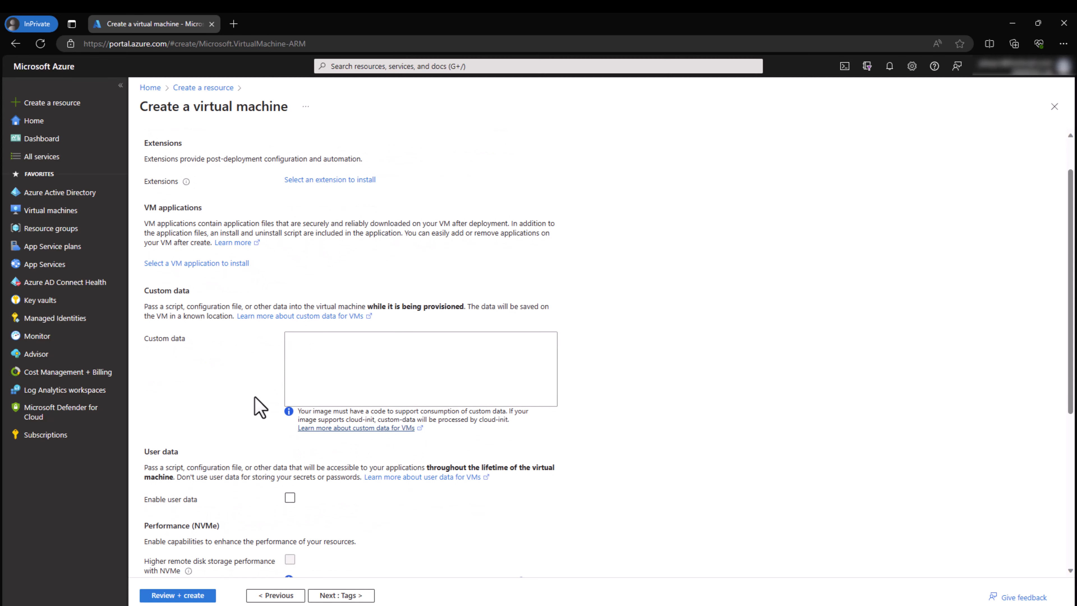
scroll(258, 411, down, 2)
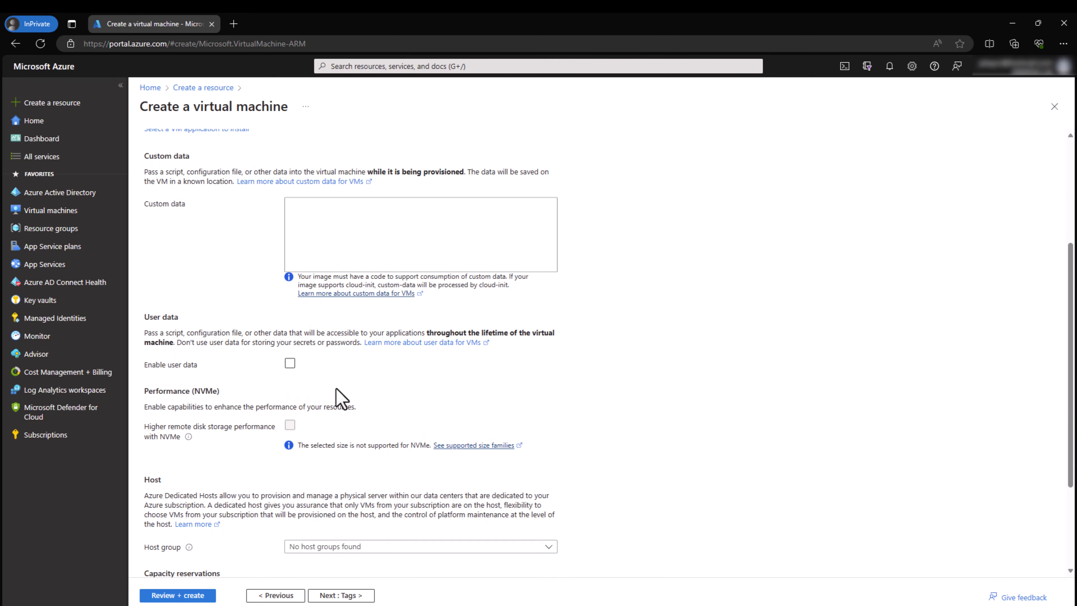
click(344, 596)
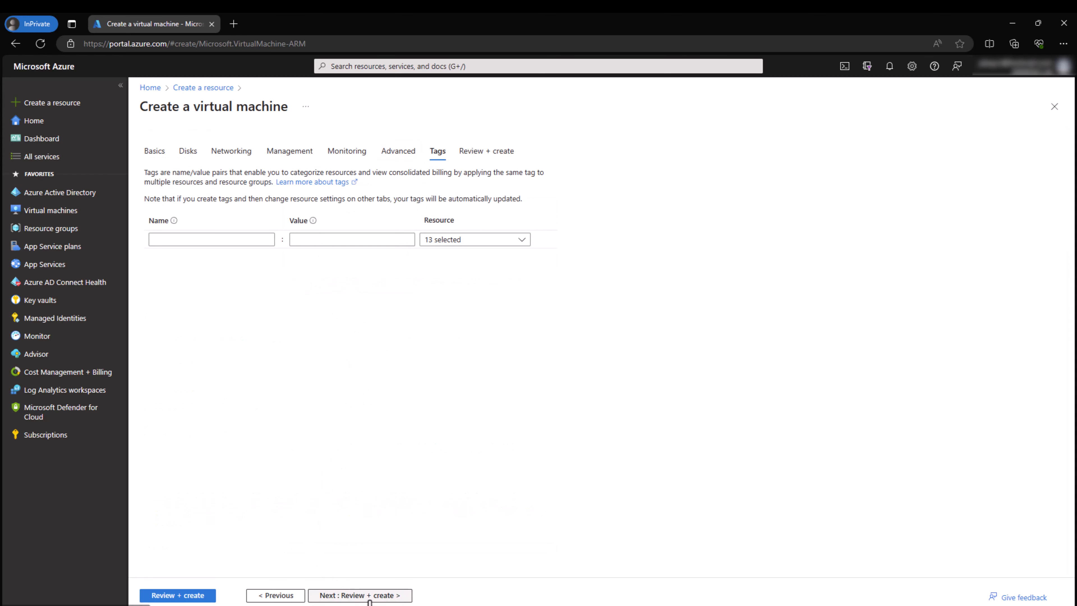
click(369, 598)
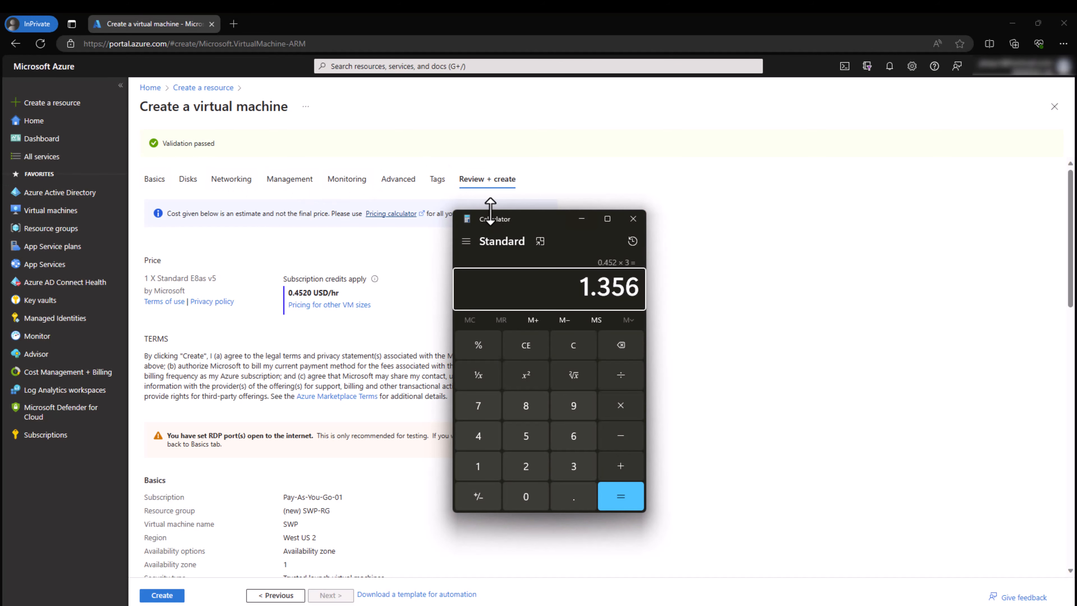
Step: Move Calculator aside, mark the 1.356 result of 0.452 × 3, and minimize Calculator
drag(508, 227, 603, 238)
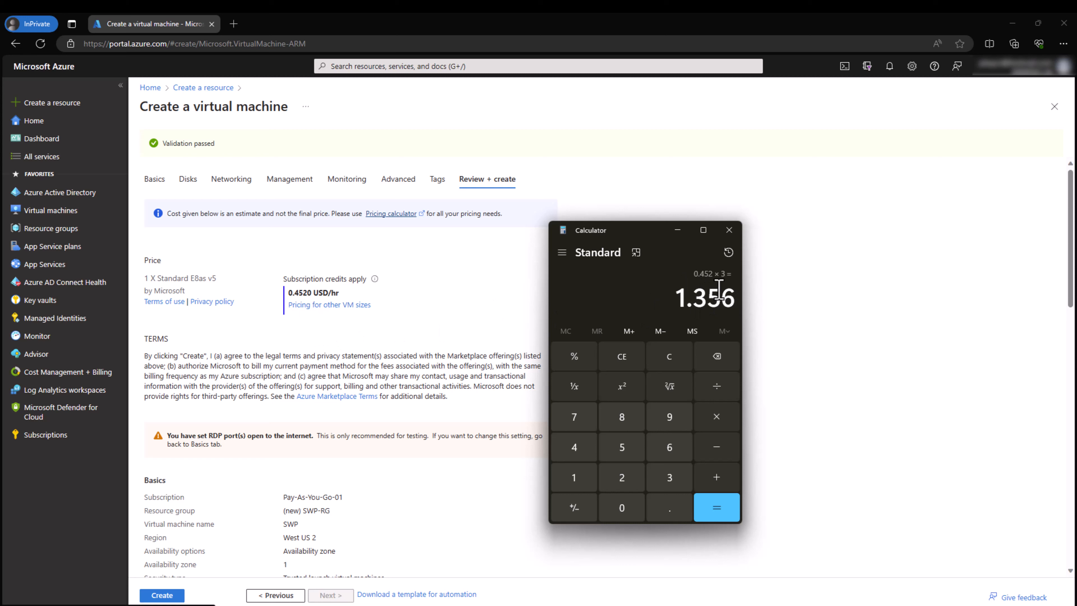
drag(677, 297, 706, 297)
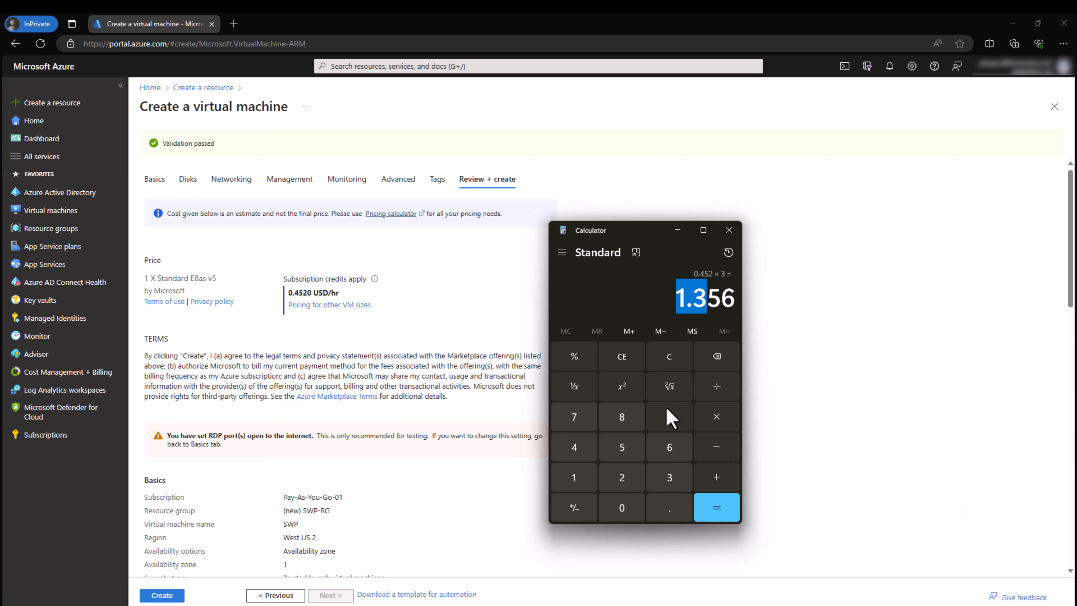
click(677, 230)
scroll(408, 378, down, 9)
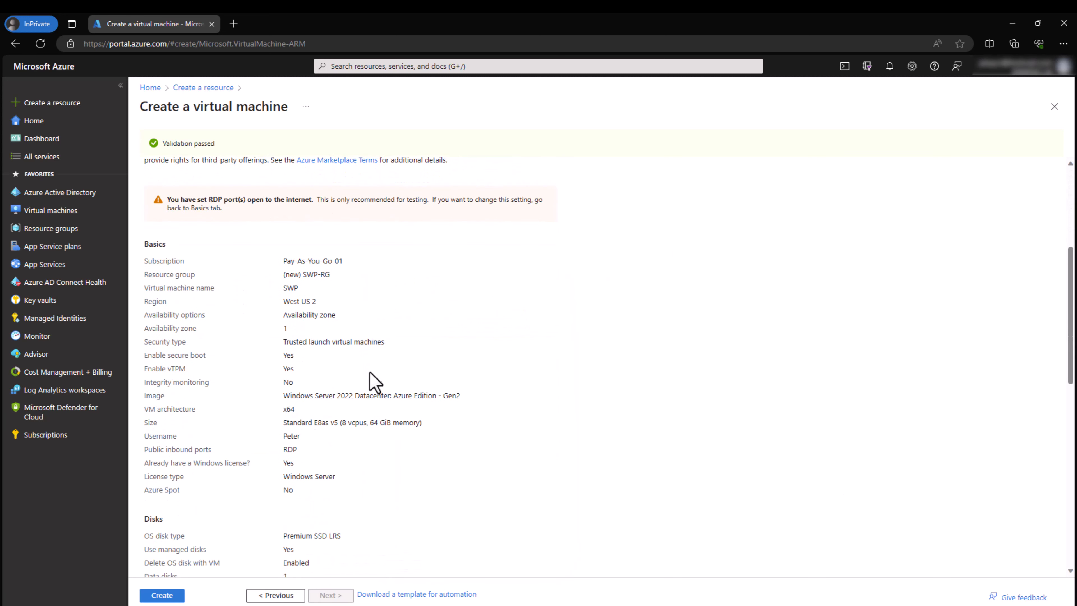
Step: Review the Basics and following sections of the SWP VM's Review + create summary
scroll(378, 385, up, 3)
drag(144, 192, 380, 447)
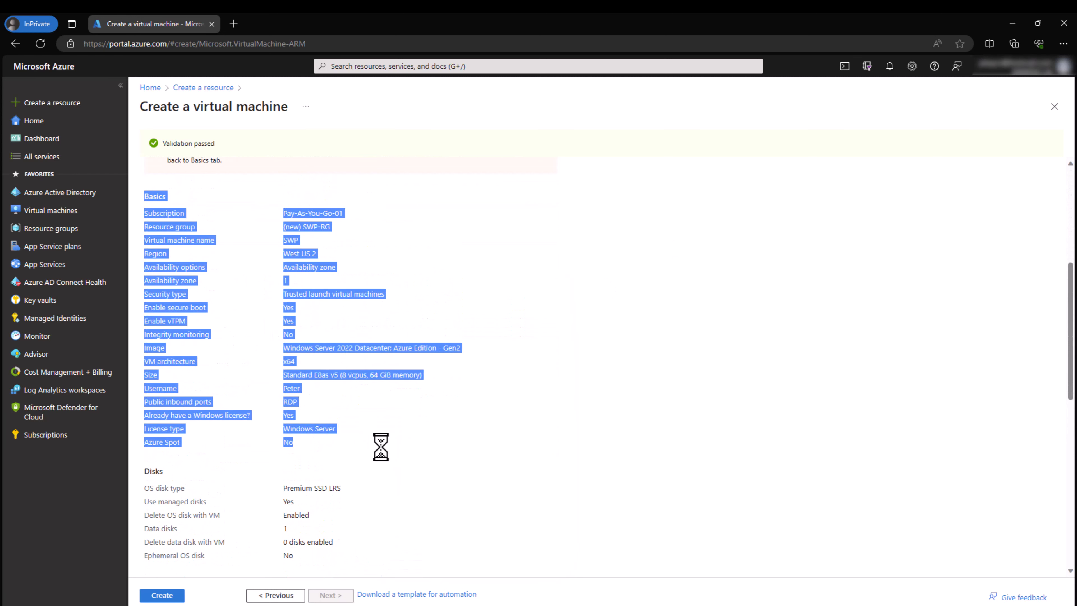
click(384, 451)
scroll(384, 452, down, 5)
scroll(388, 458, down, 1)
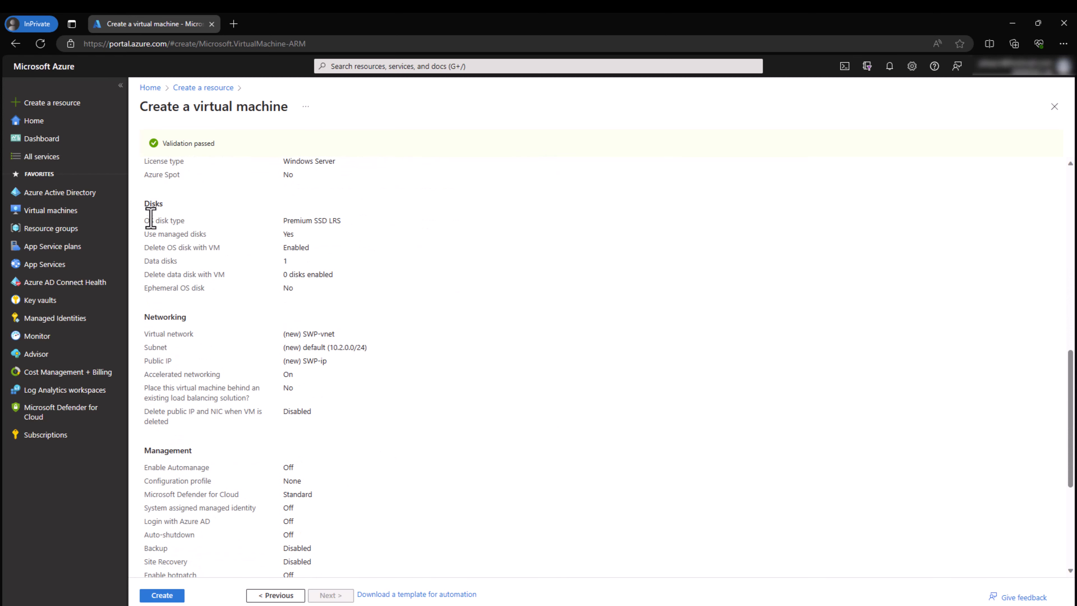
drag(152, 203, 293, 289)
drag(144, 317, 294, 411)
scroll(255, 448, down, 3)
Step: Review the Management and Advanced settings, then submit the SWP VM with Create
drag(145, 325, 288, 466)
scroll(176, 517, down, 2)
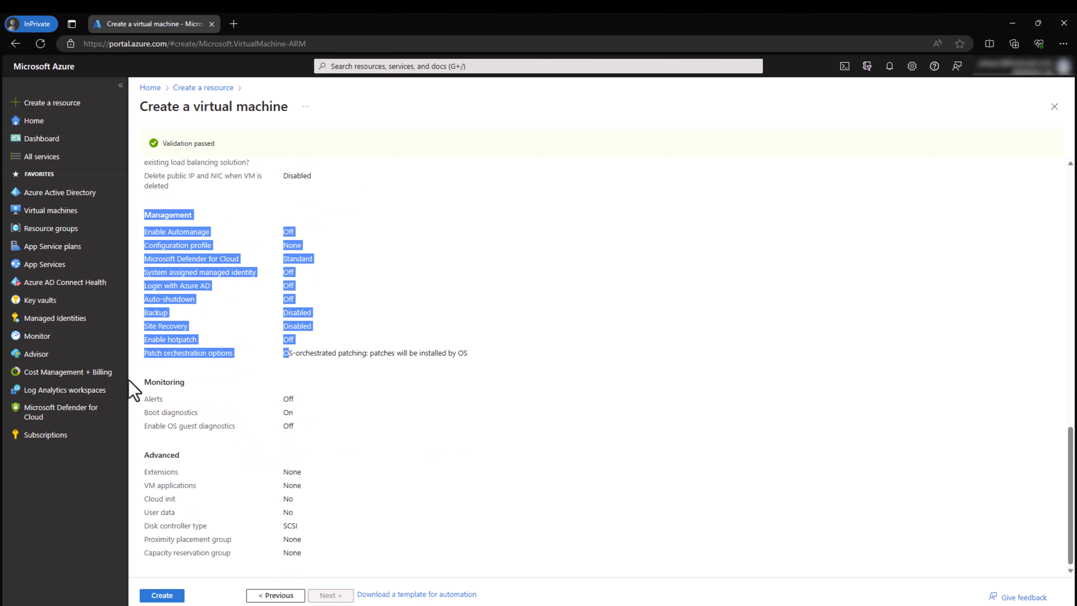
drag(144, 381, 229, 427)
drag(145, 454, 307, 555)
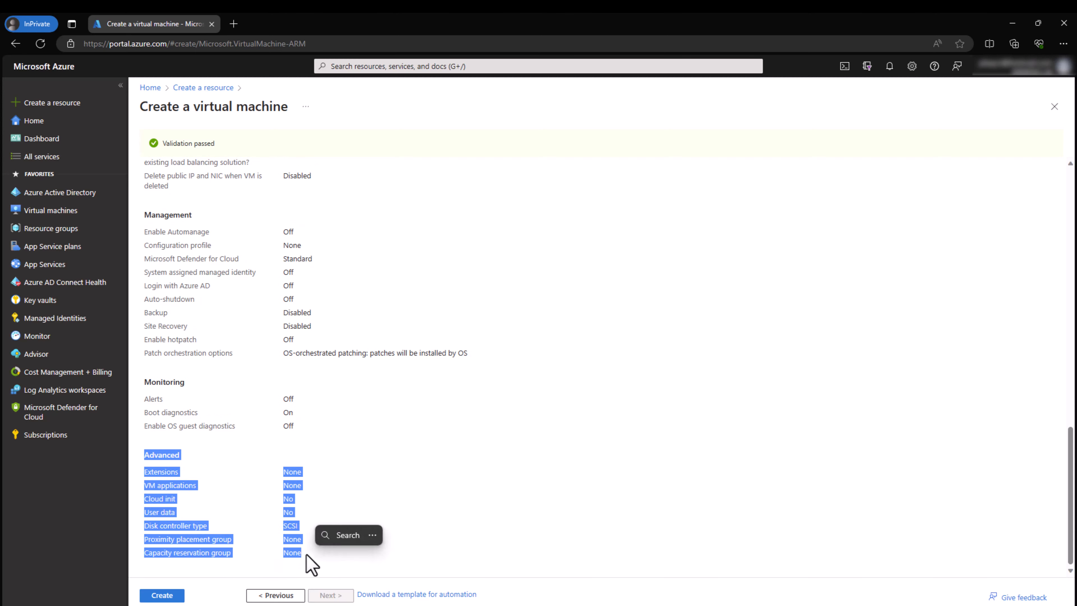
click(165, 594)
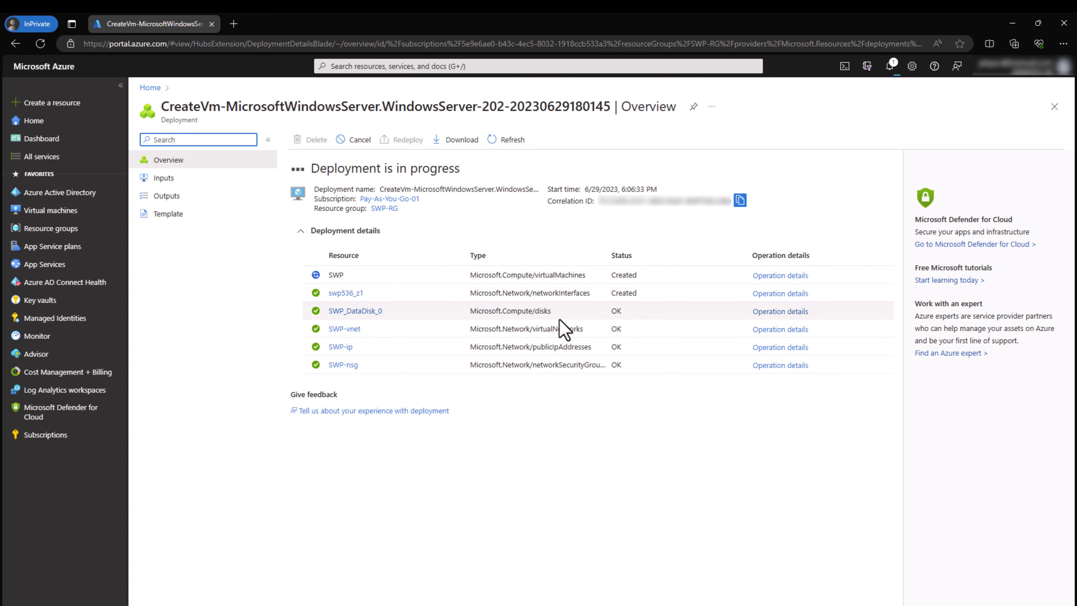
Step: Look over the deployed data disk, virtual network and public IP, then go to the SWP VM
drag(553, 312, 476, 314)
drag(584, 329, 476, 329)
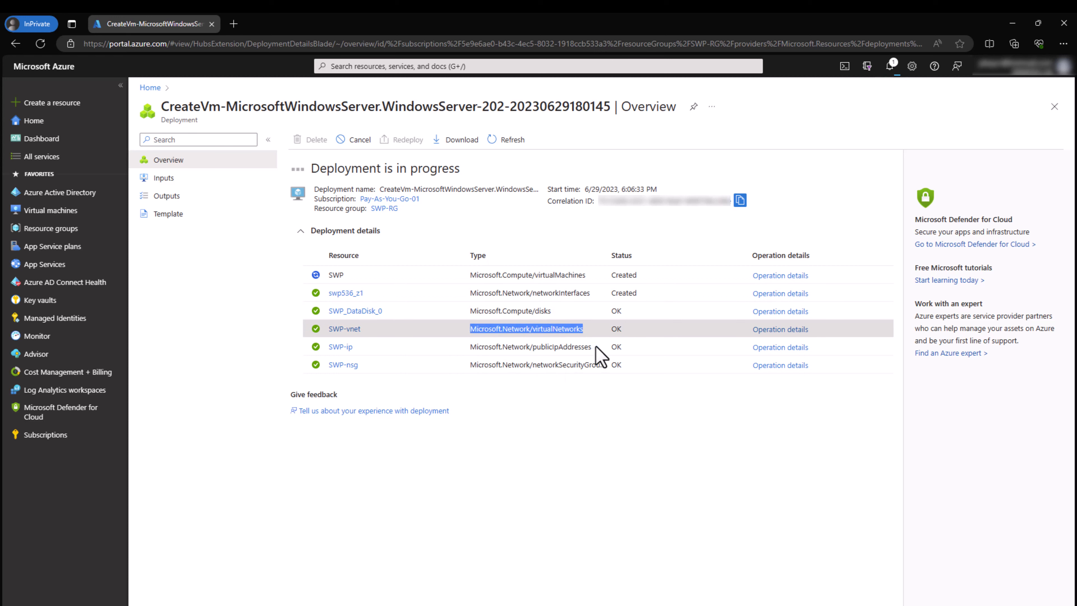
mouse_move(592, 347)
mouse_down()
mouse_move(474, 347)
mouse_move(596, 345)
mouse_up()
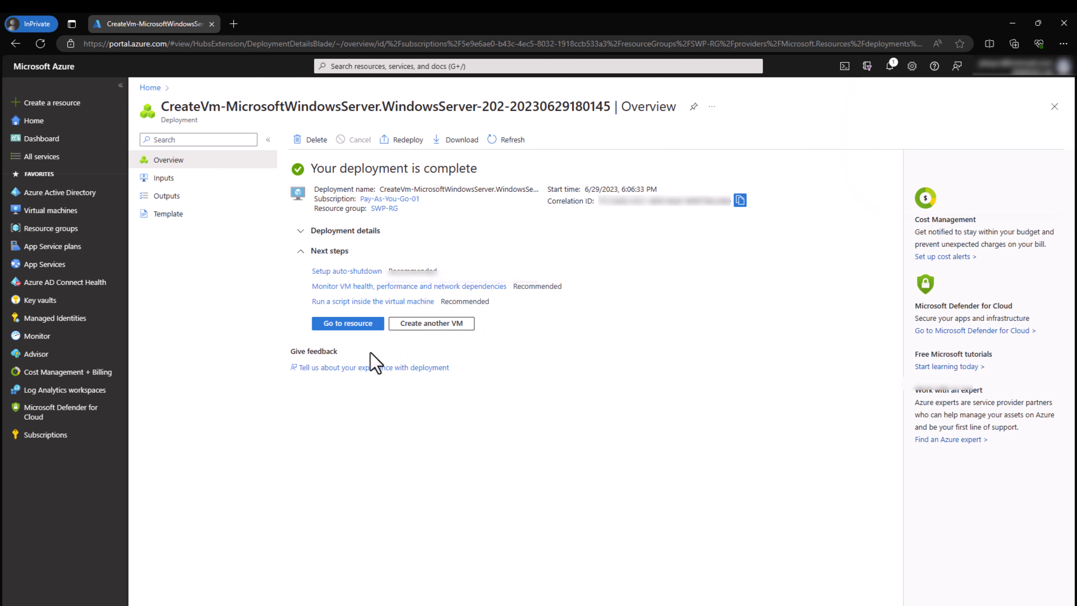
click(345, 324)
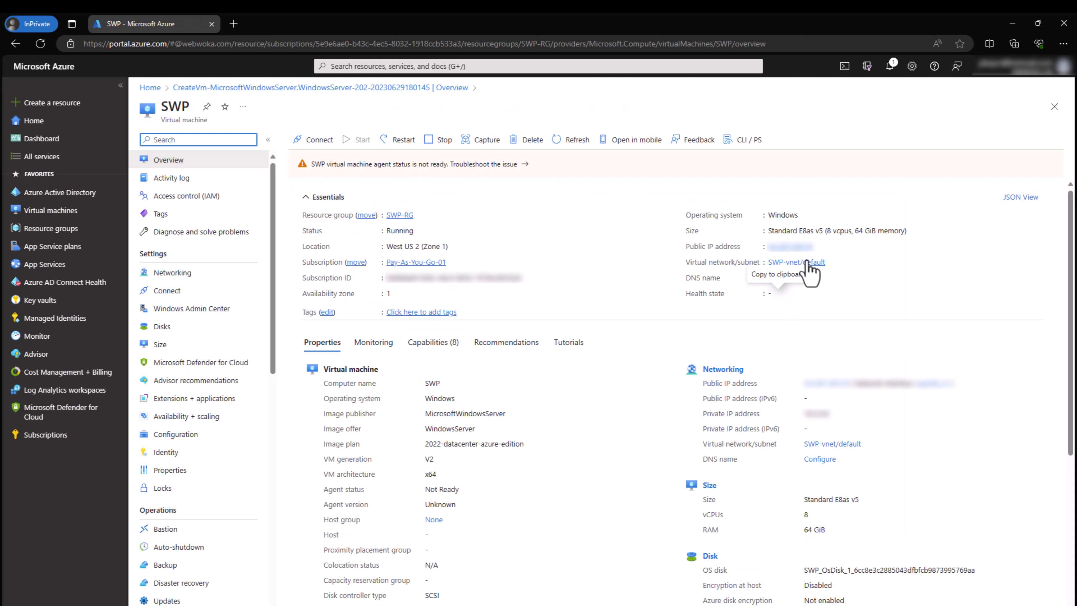
Step: Copy SWP's public IP address and launch Remote Desktop Connection with its options shown
click(818, 247)
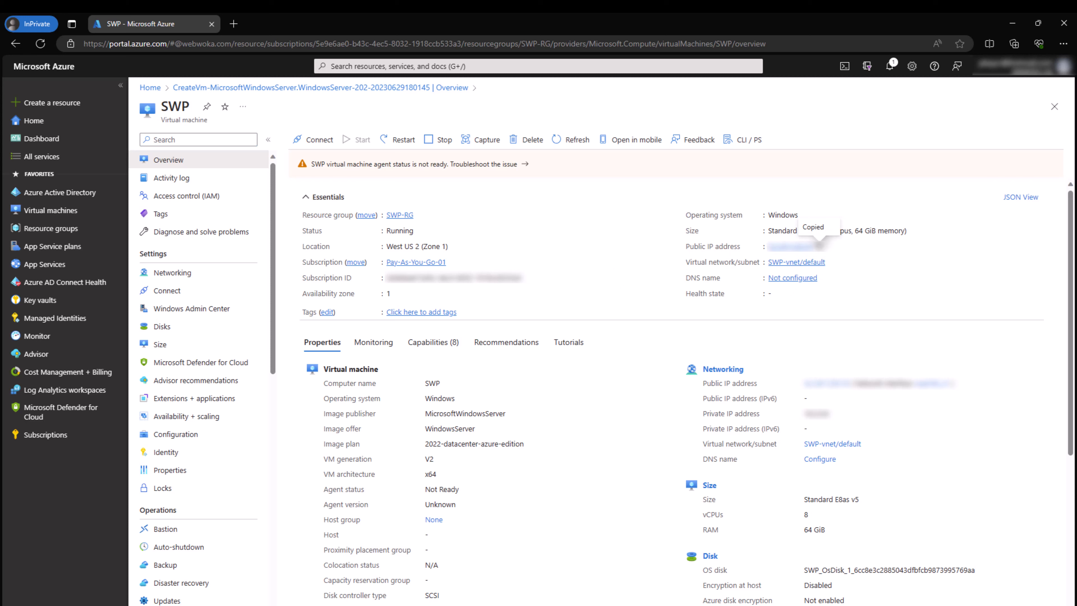
key(super)
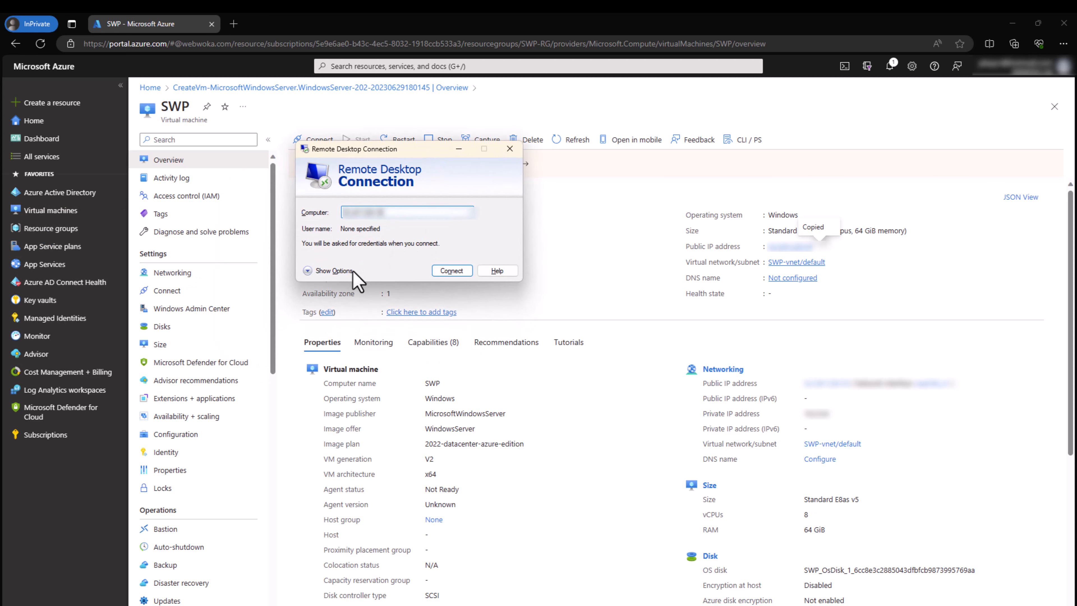
click(354, 274)
Step: Enter the VM's user name, allow saving credentials, and start connecting to SWP
click(404, 268)
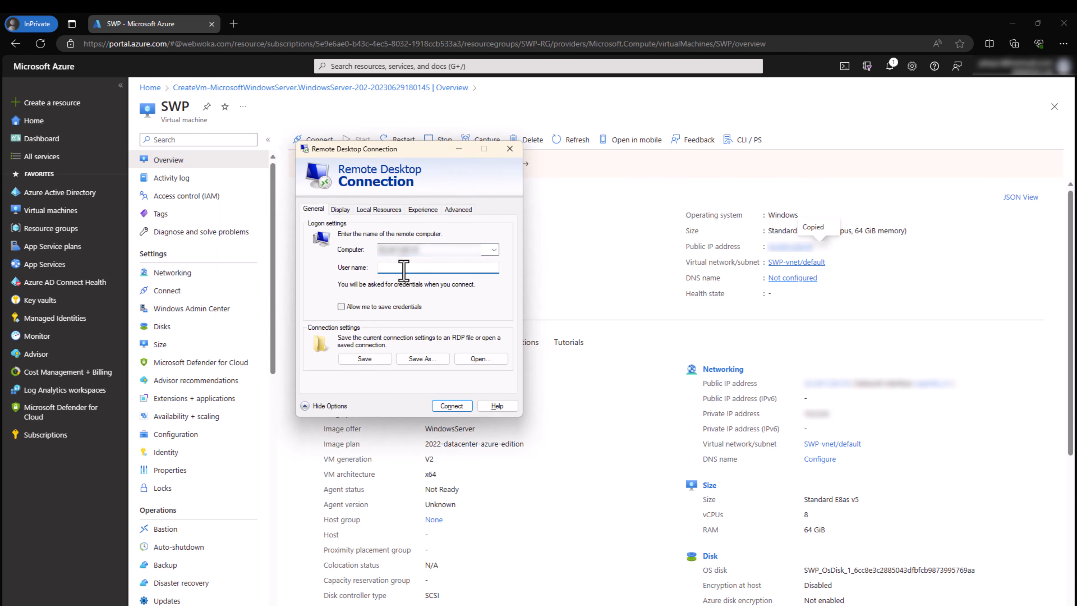
text(Peter)
click(408, 308)
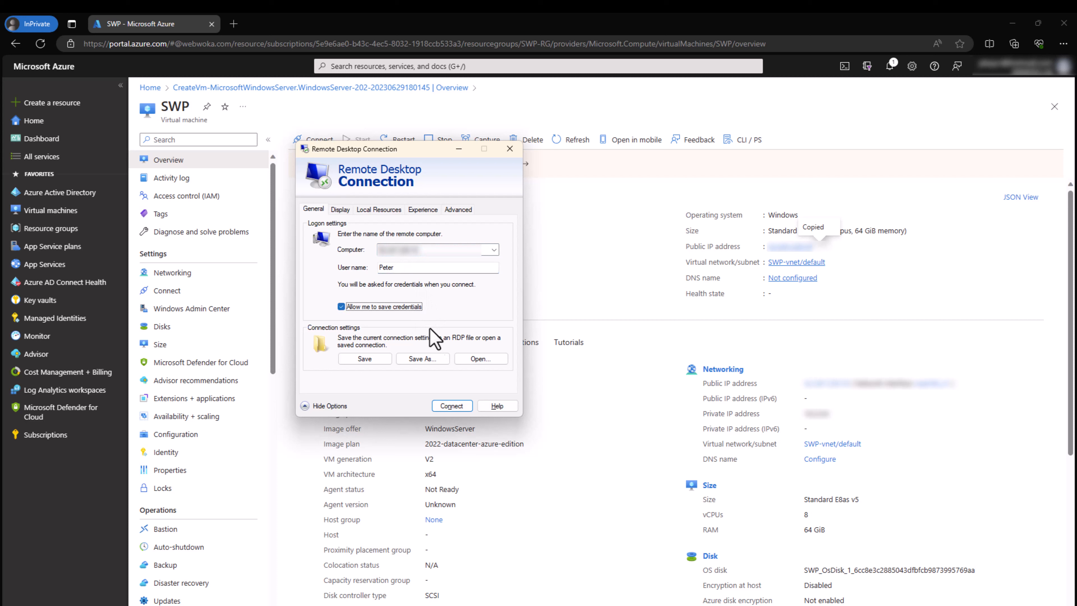
click(452, 407)
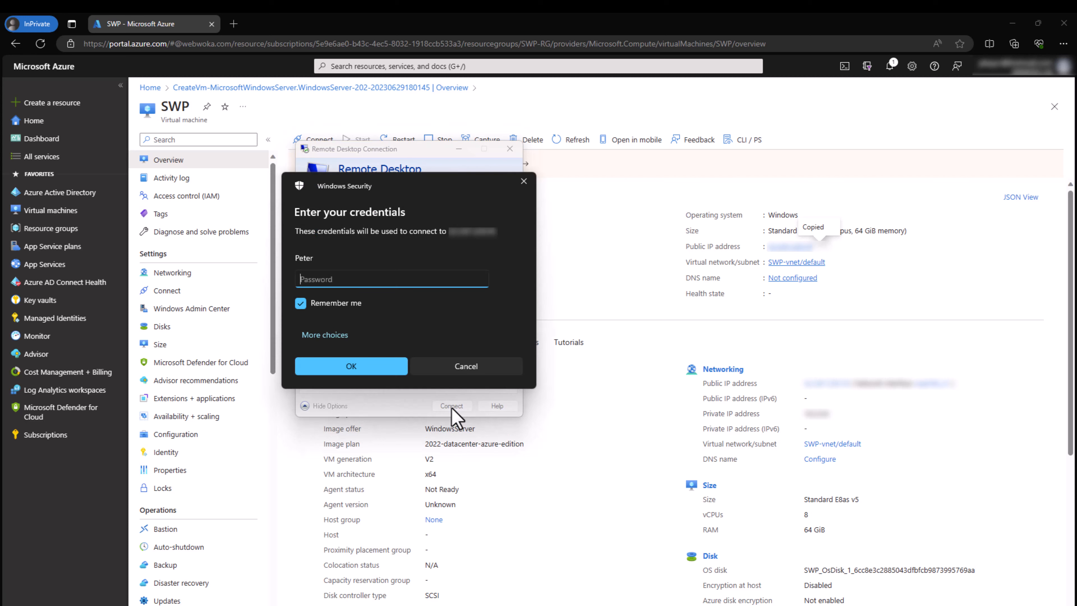
Step: Enter the account password and accept SWP's certificate without future warnings
text(************)
click(380, 367)
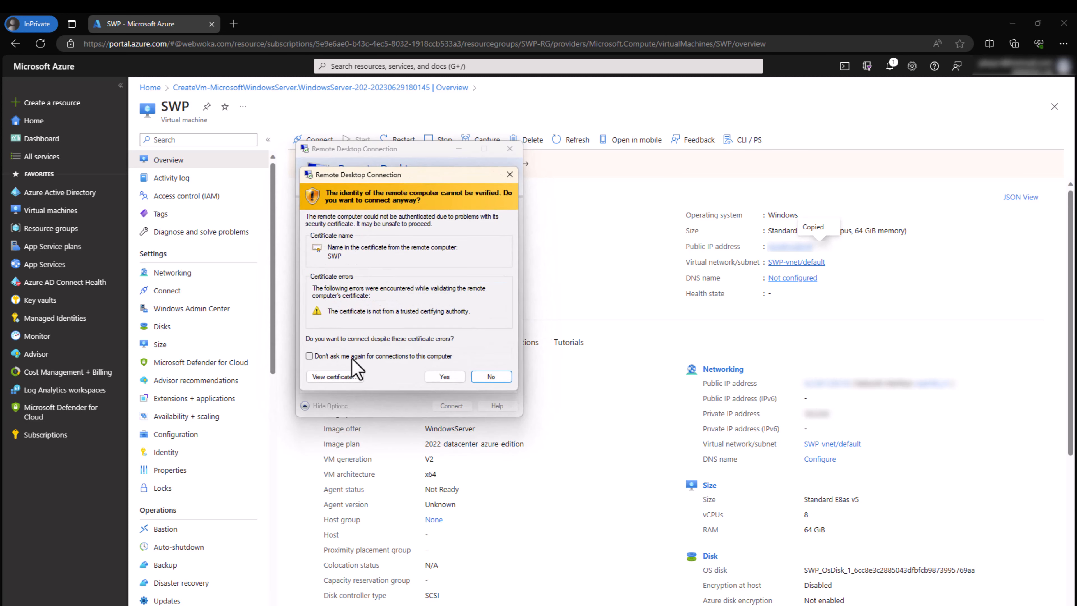
click(352, 358)
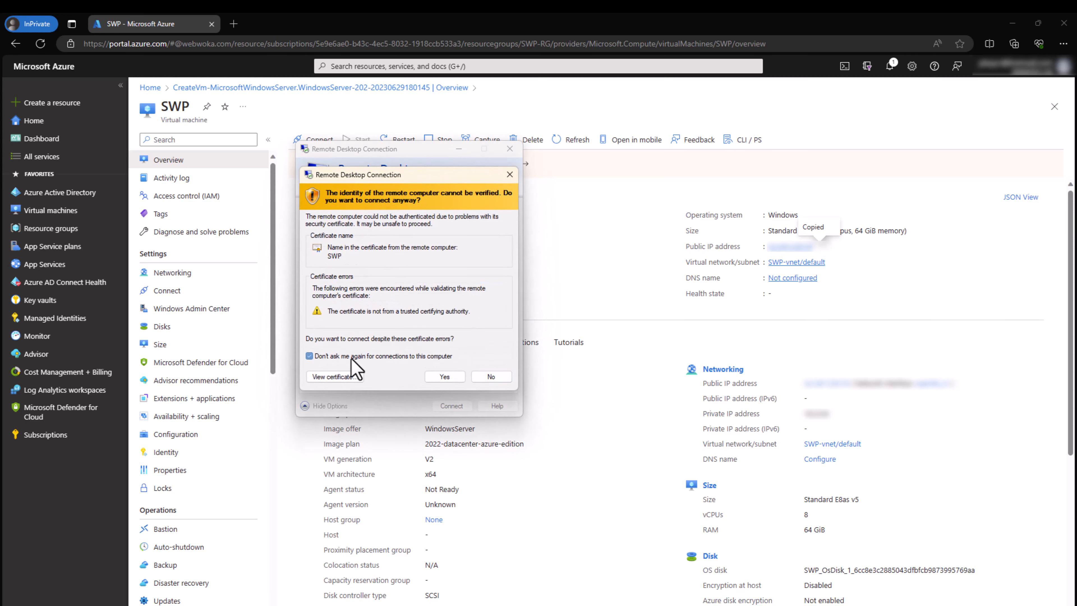
click(445, 376)
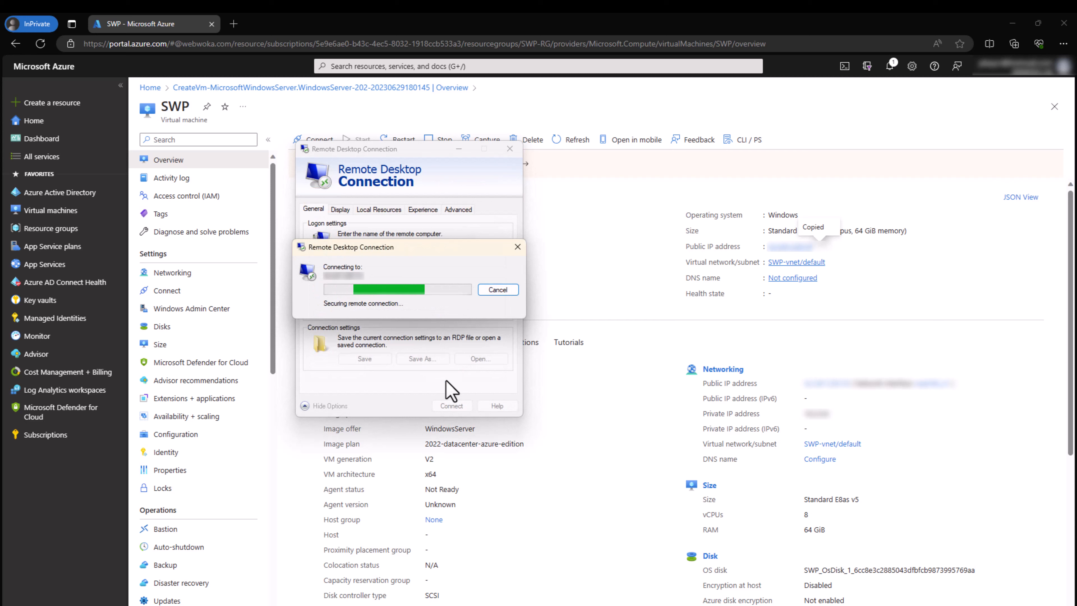